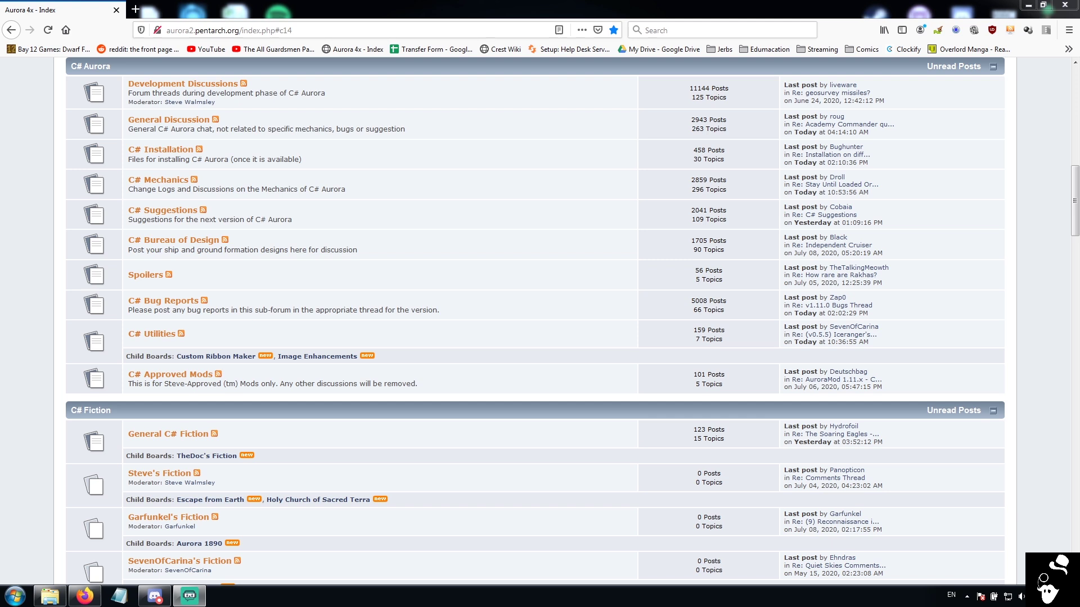
Bring the forum browser forward and open the C# Installation board.
left_click(635, 4)
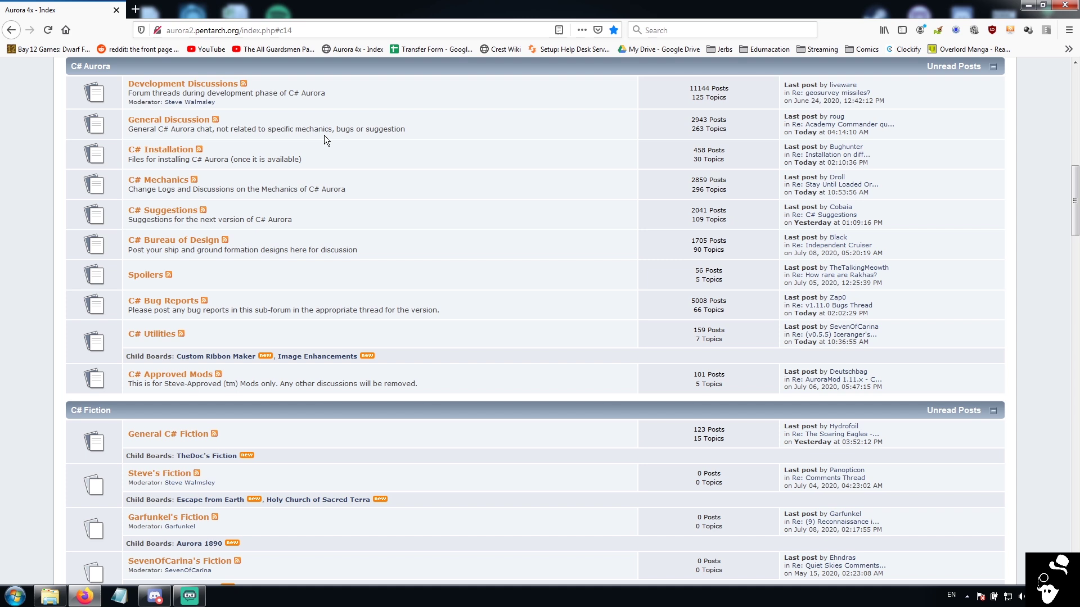
scroll(324, 135, "up", 10)
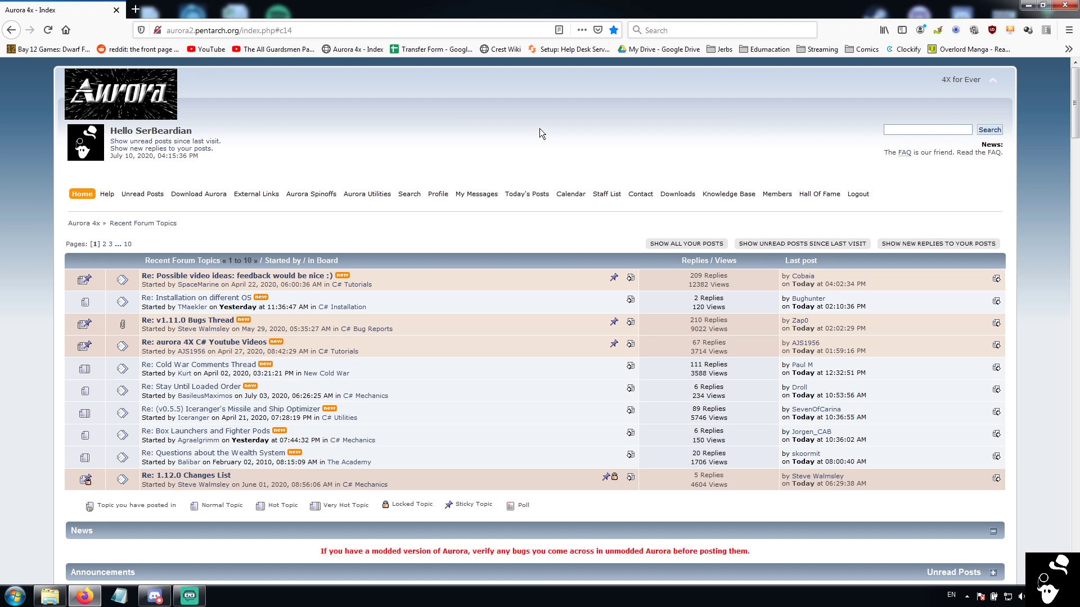
scroll(528, 166, "down", 10)
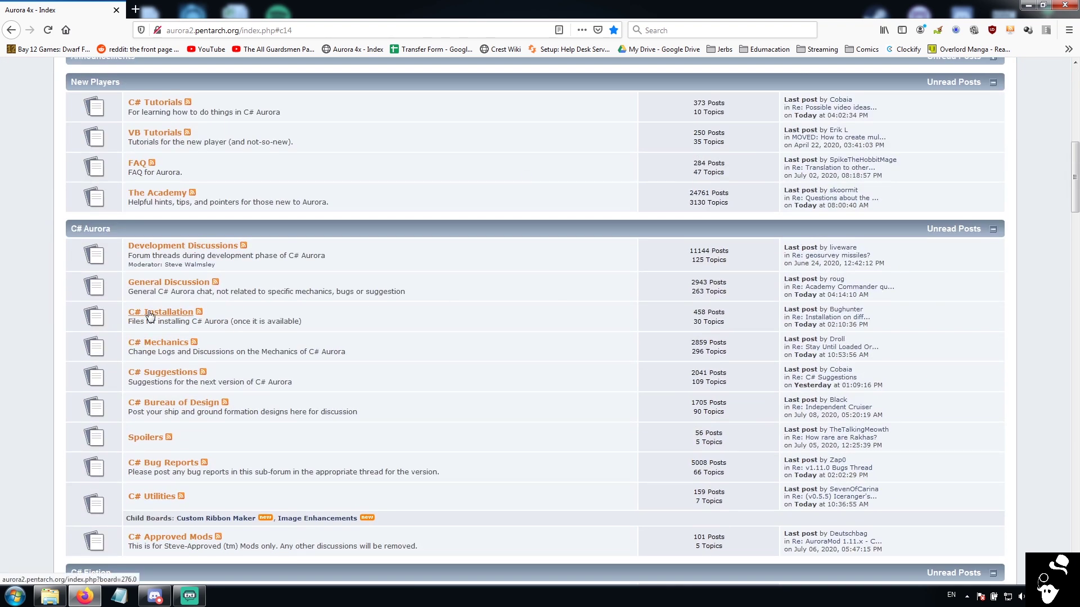
left_click(150, 313)
scroll(473, 308, "down", 1)
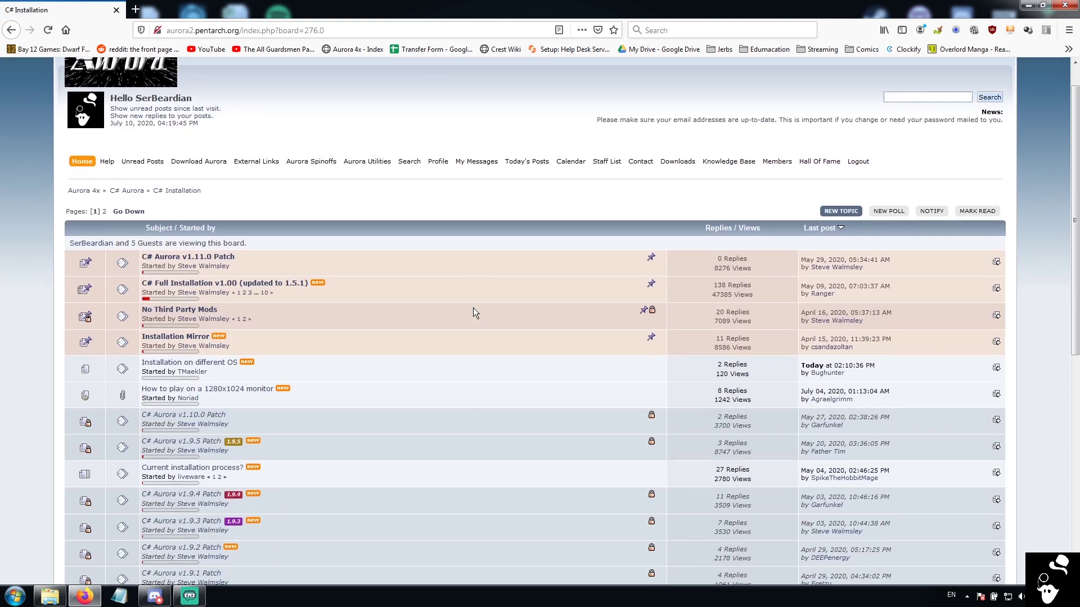
scroll(380, 312, "down", 1)
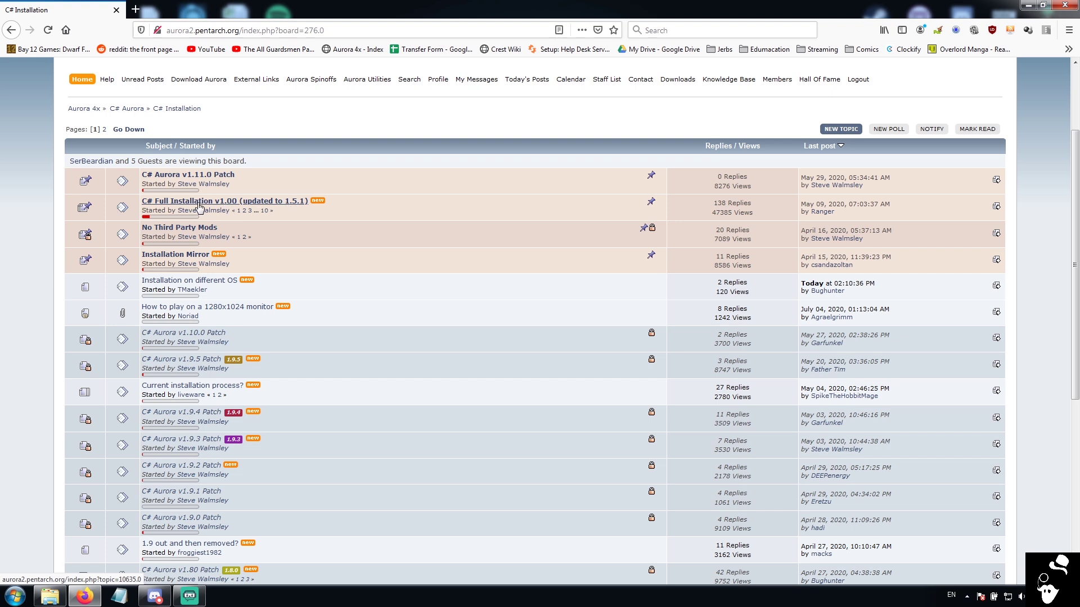
Open the C# Full Installation and C# Aurora v1.11.0 Patch topics in new tabs, ending on the patch.
middle_click(217, 206)
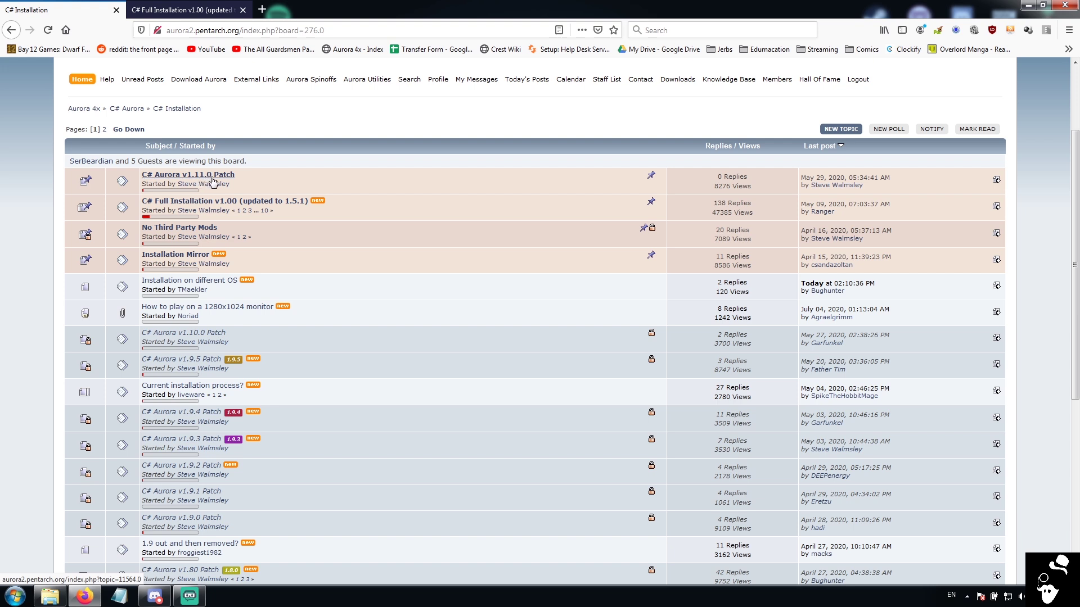
middle_click(213, 181)
key("ctrl+Tab")
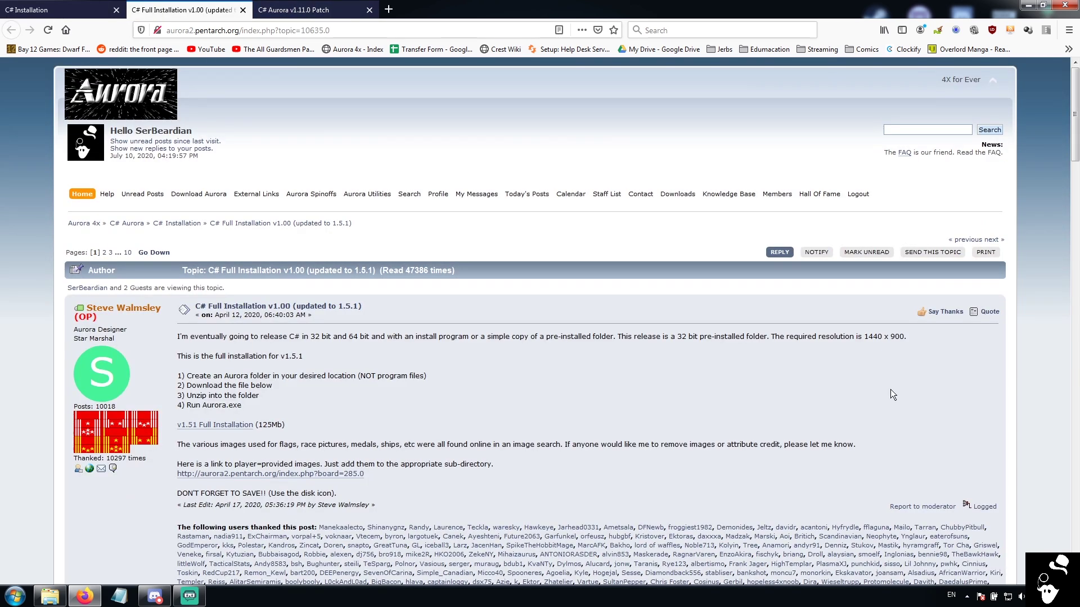
scroll(890, 389, "down", 3)
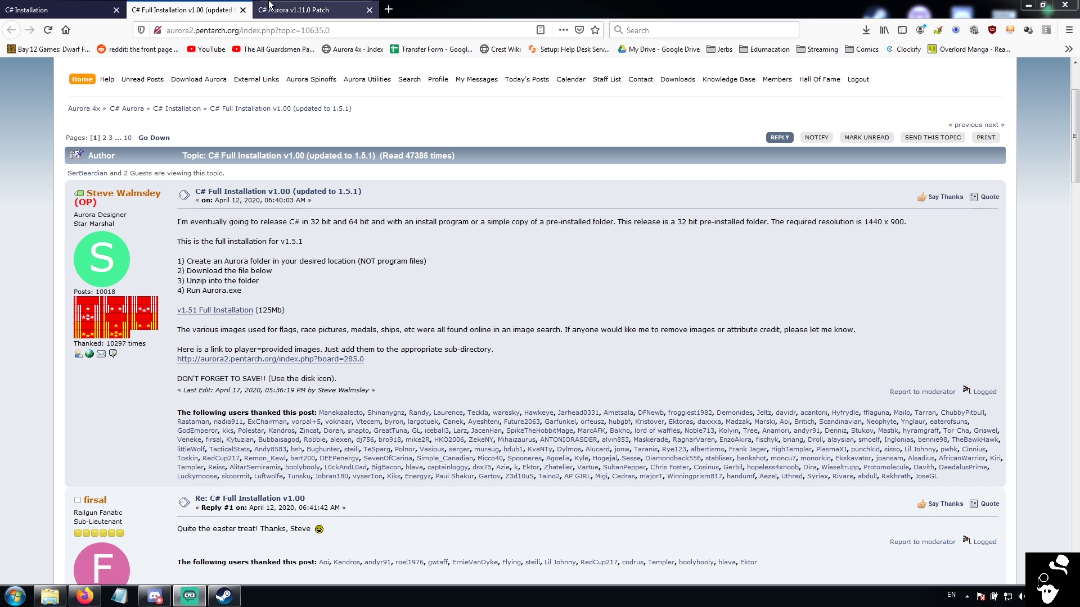
left_click(304, 10)
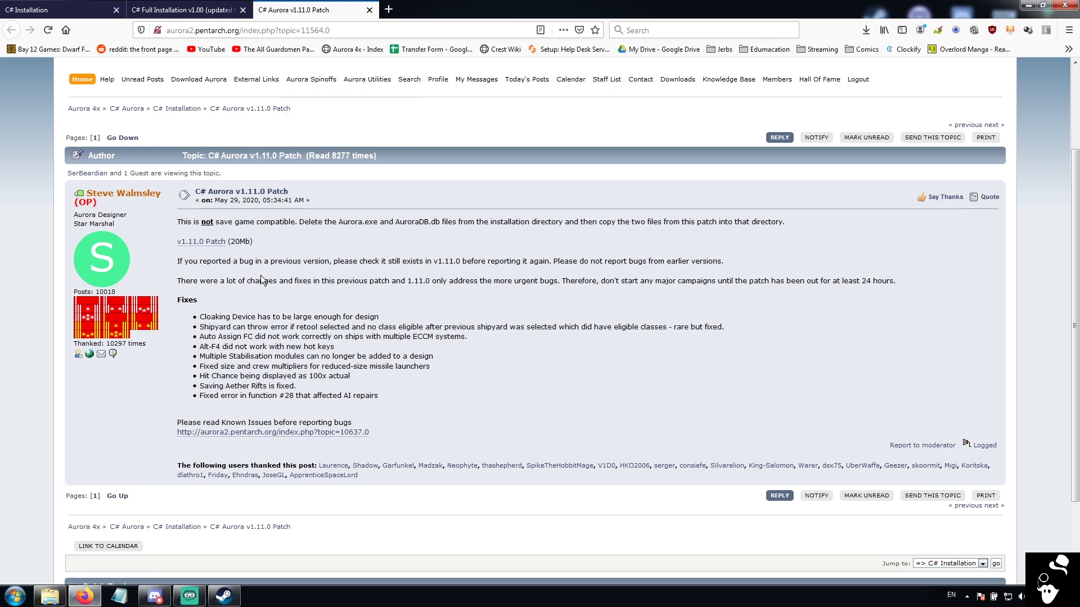
Preview the contents of Aurora151Full.rar in the E:\Aurora C# folder.
left_click(56, 602)
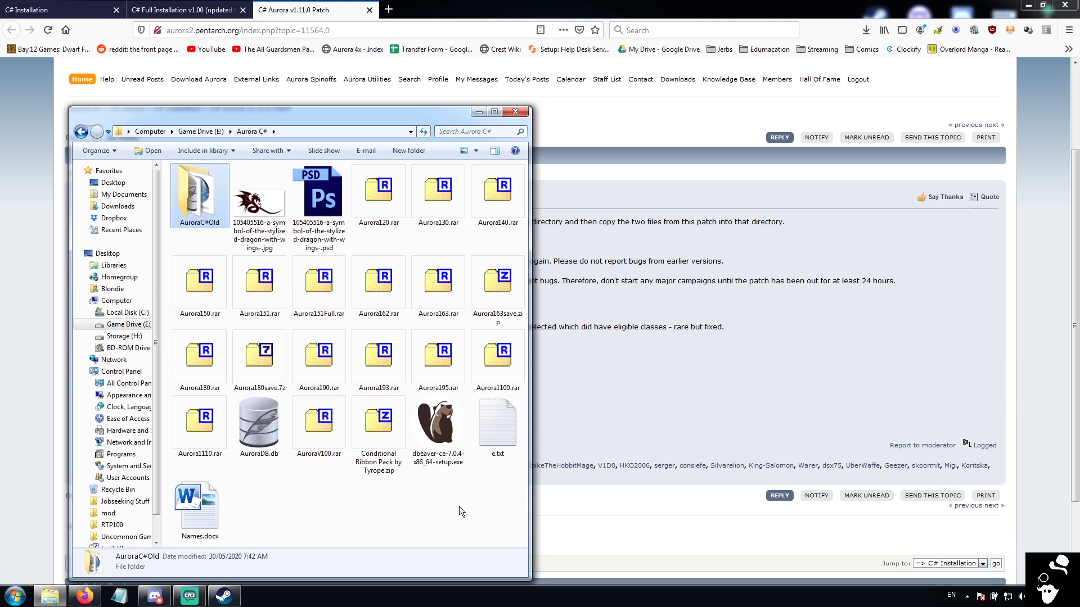
left_click(315, 295)
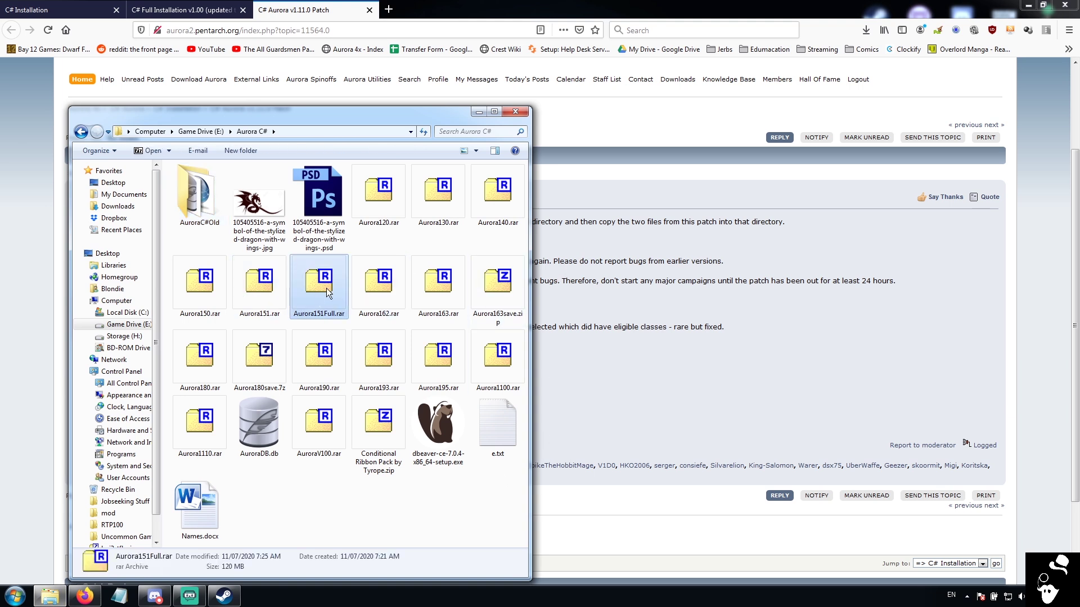
double_click(326, 288)
left_click_drag(453, 164, 797, 114)
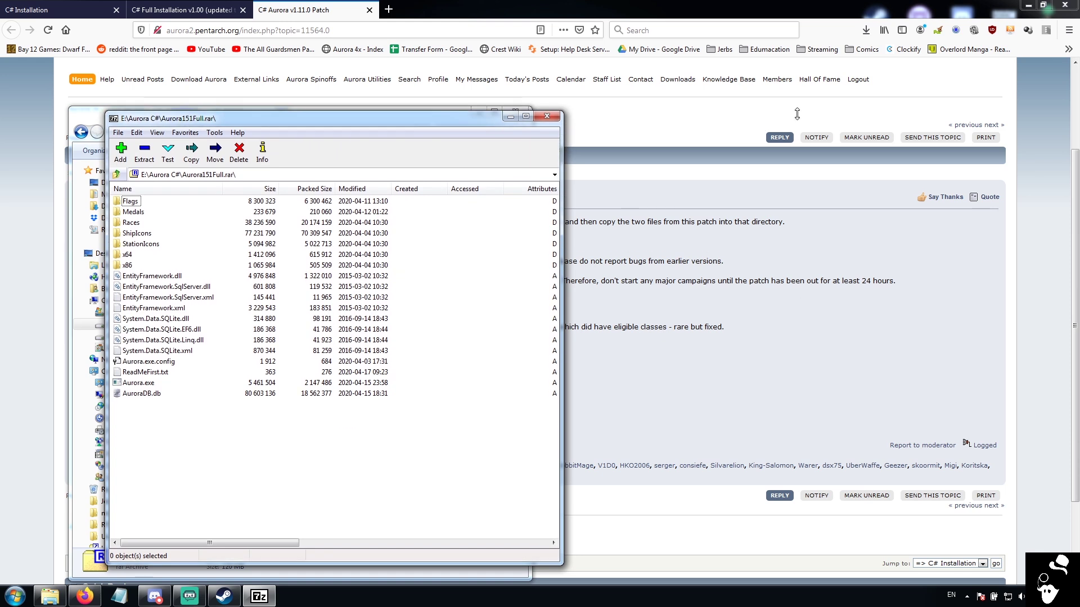
key("alt+F4")
Extract Aurora151Full.rar with 7-Zip into its own Aurora151Full folder.
right_click(293, 294)
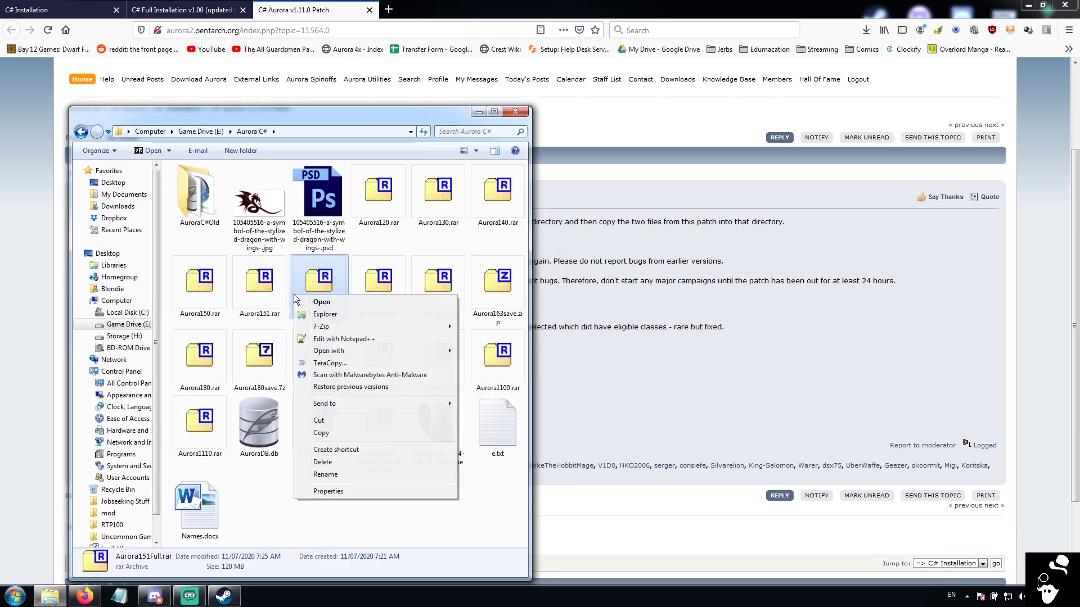
mouse_move(407, 328)
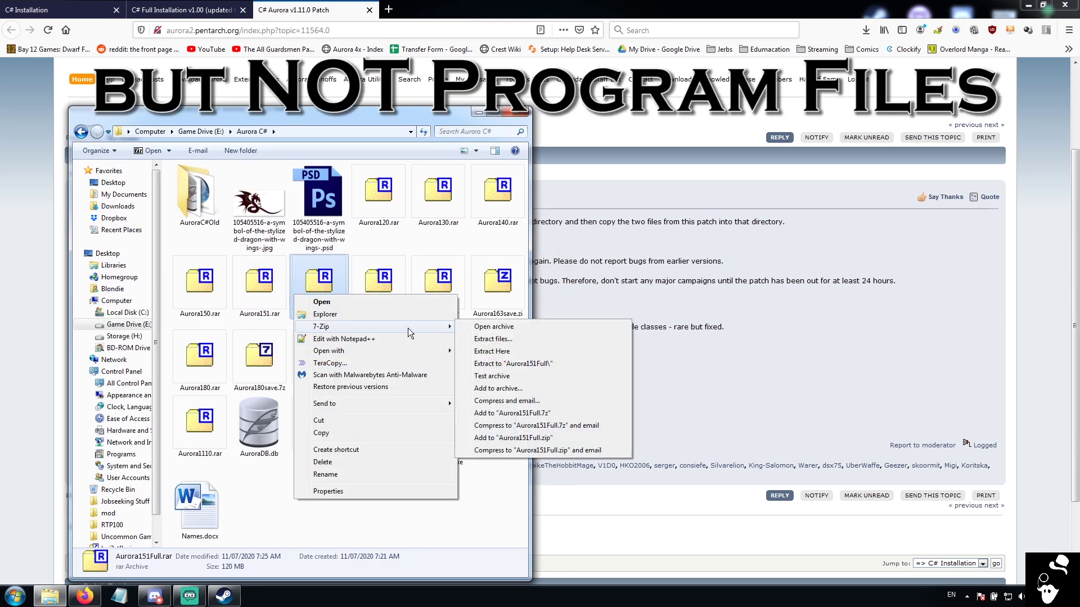
left_click(565, 360)
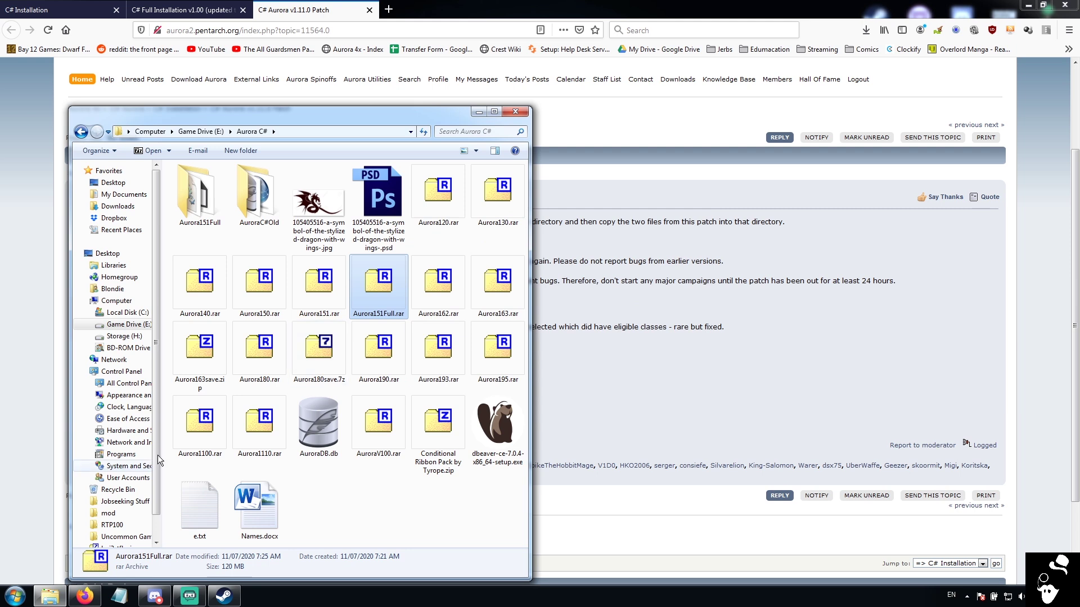
Open the Aurora1110.rar patch archive alongside the extracted Aurora151Full folder.
left_click(256, 431)
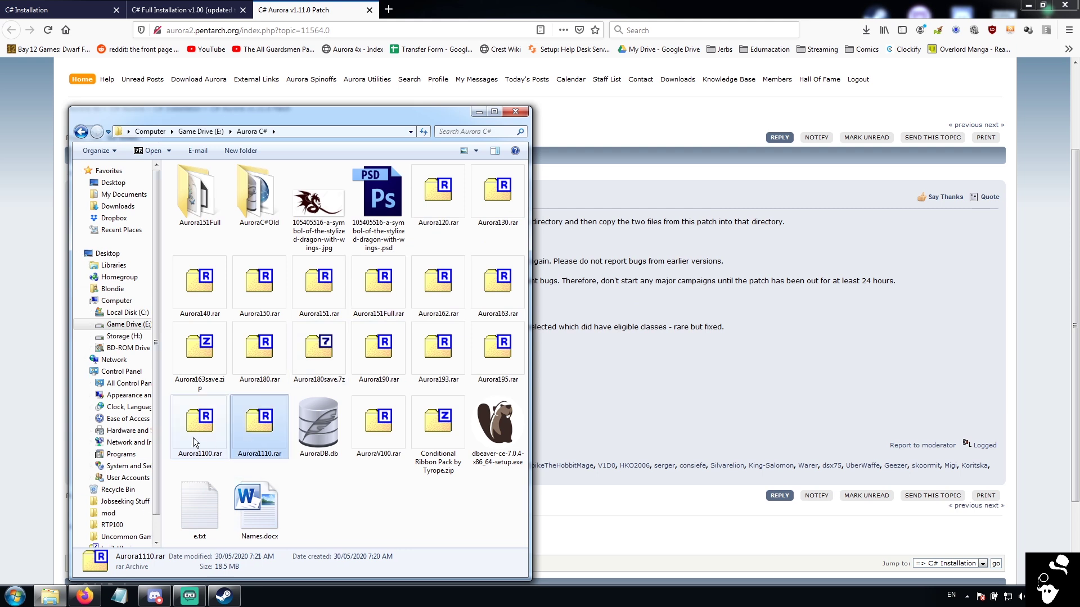
double_click(260, 426)
left_click_drag(331, 120, 750, 104)
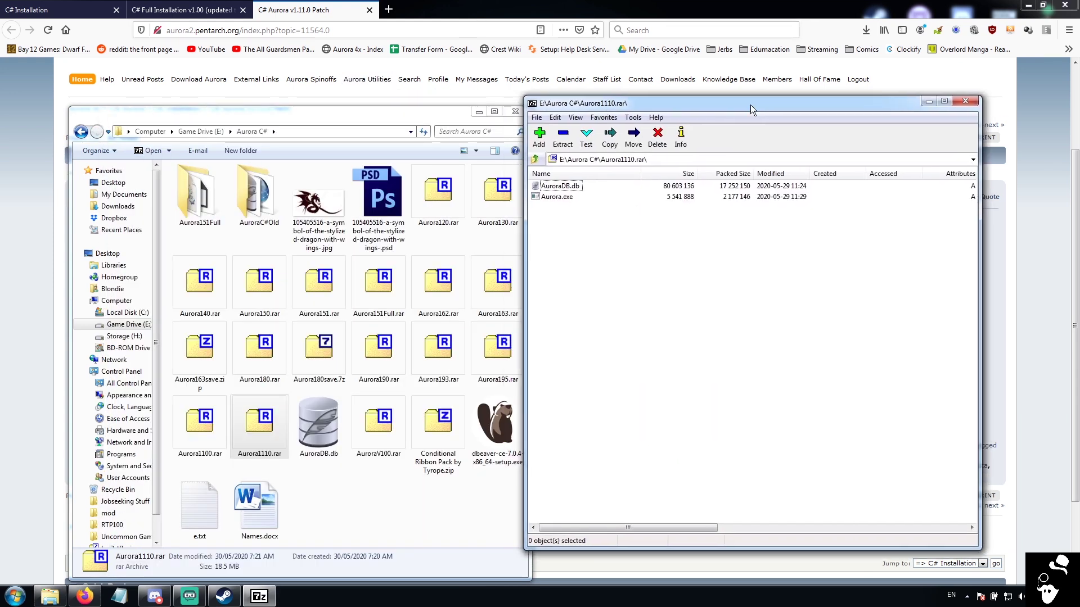
double_click(258, 194)
left_click(251, 131)
double_click(197, 192)
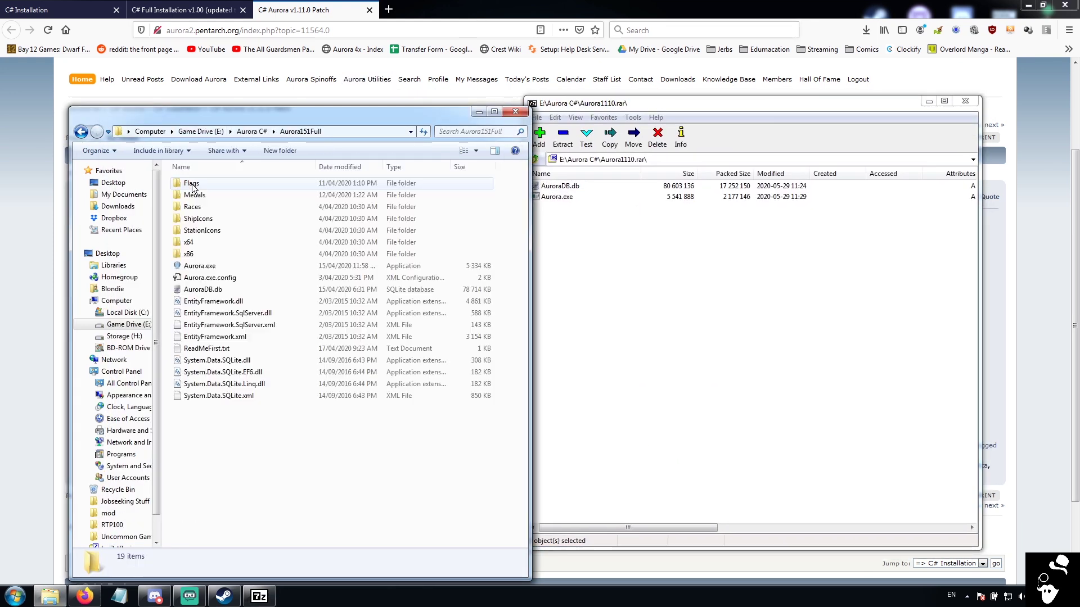
Replace Aurora151Full's Aurora.exe and AuroraDB.db with the patched files from Aurora1110.rar.
key("alt+Tab")
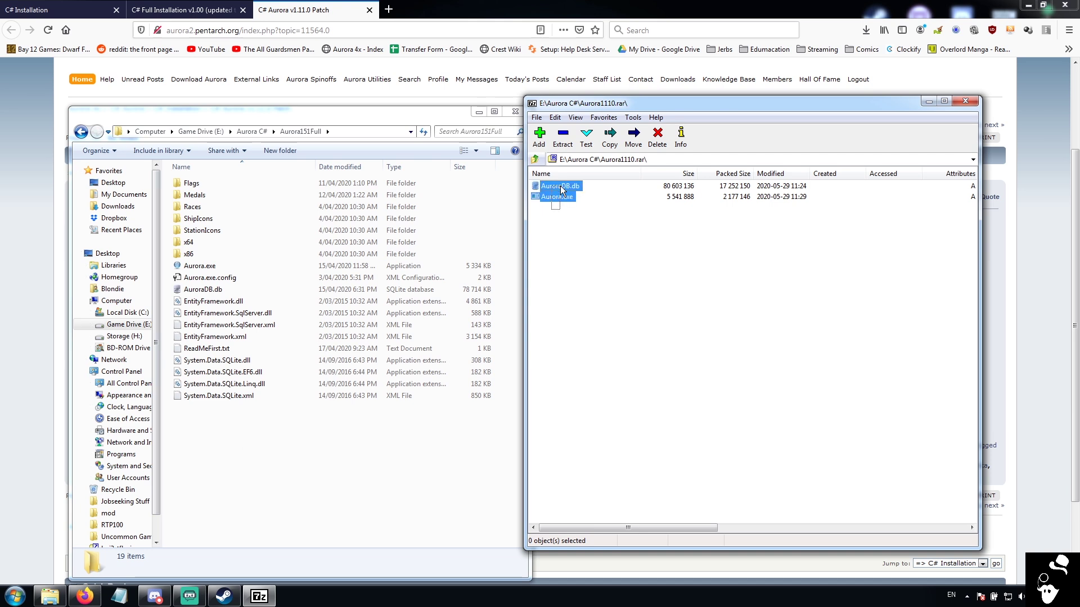
left_click_drag(560, 186, 560, 186)
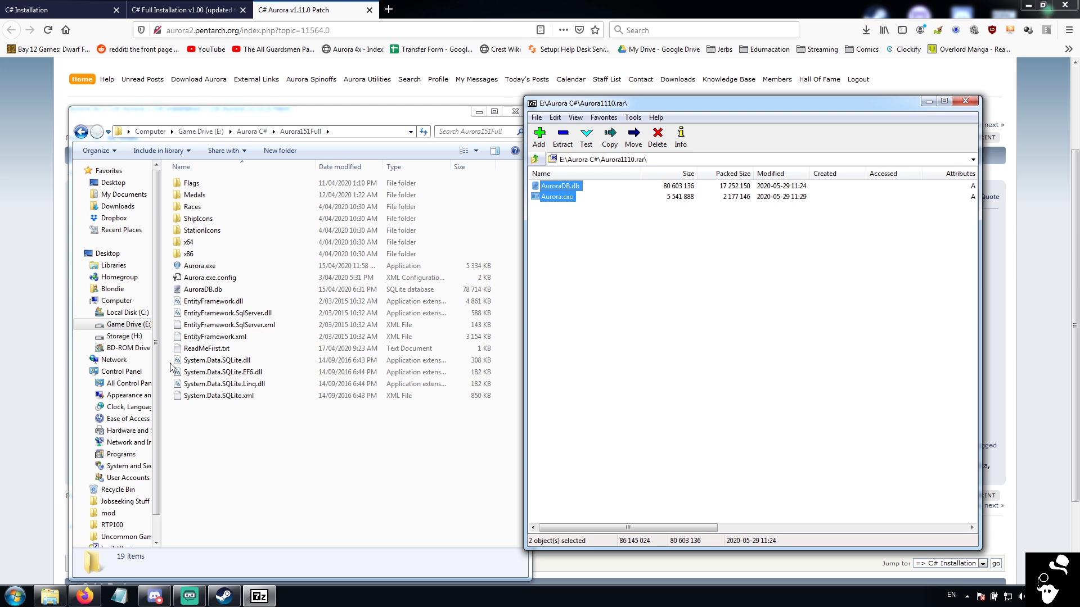
left_click(193, 268)
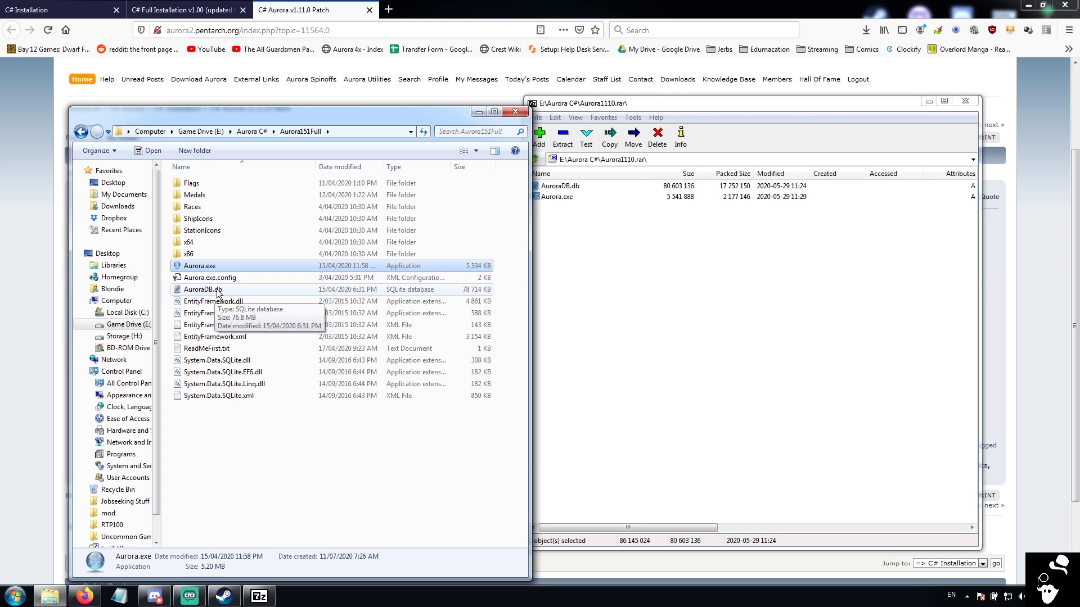
left_click(204, 289, "ctrl")
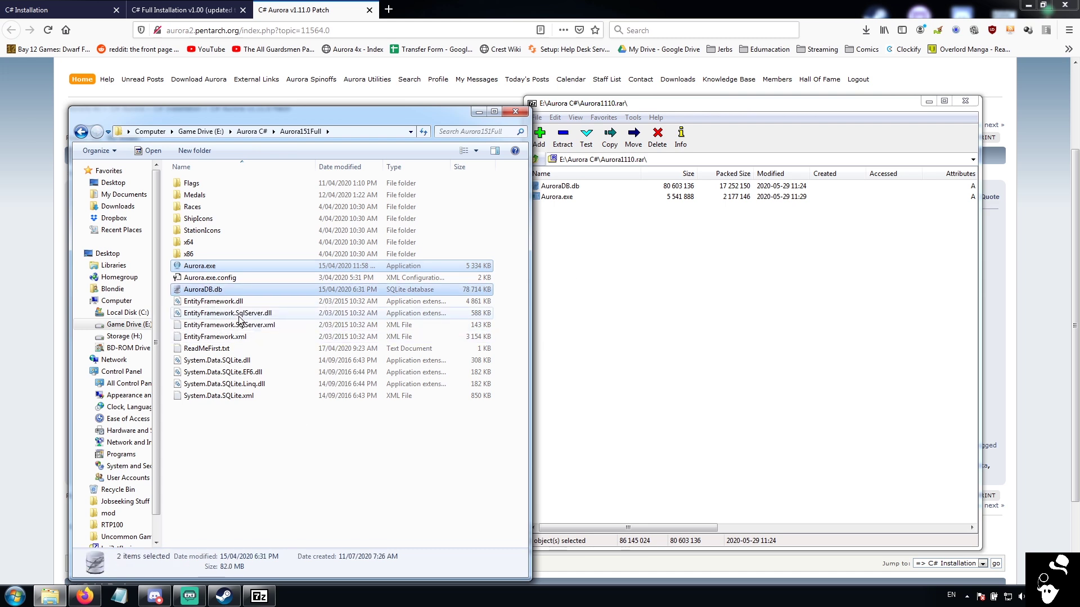
key("Delete")
key("Return")
left_click(549, 213)
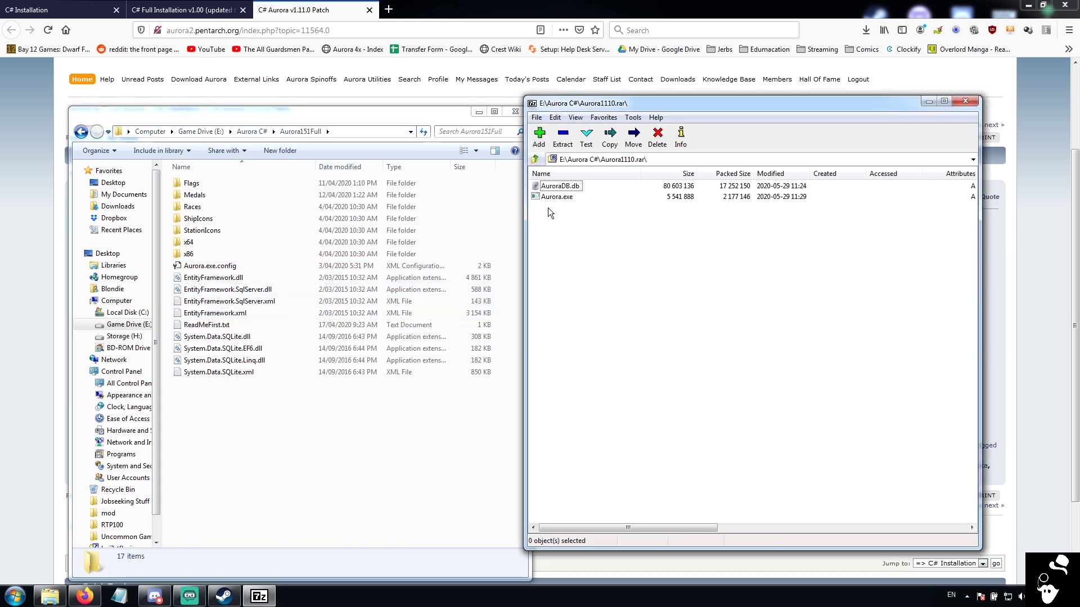
left_click_drag(549, 225, 420, 430)
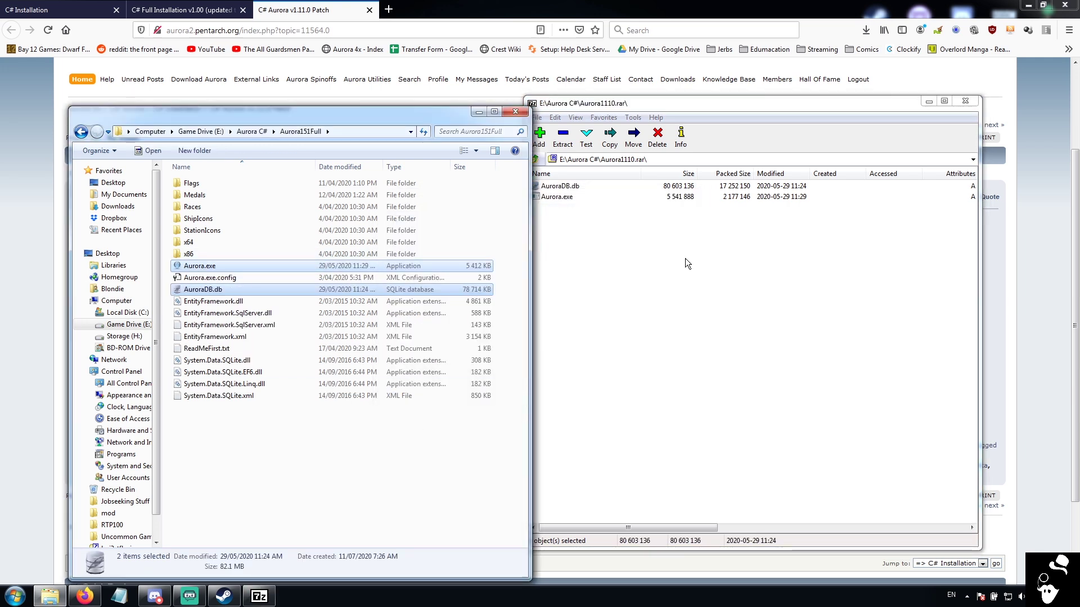
Close 7-Zip and move the Aurora151Full window aside to reveal the patch post.
left_click(965, 101)
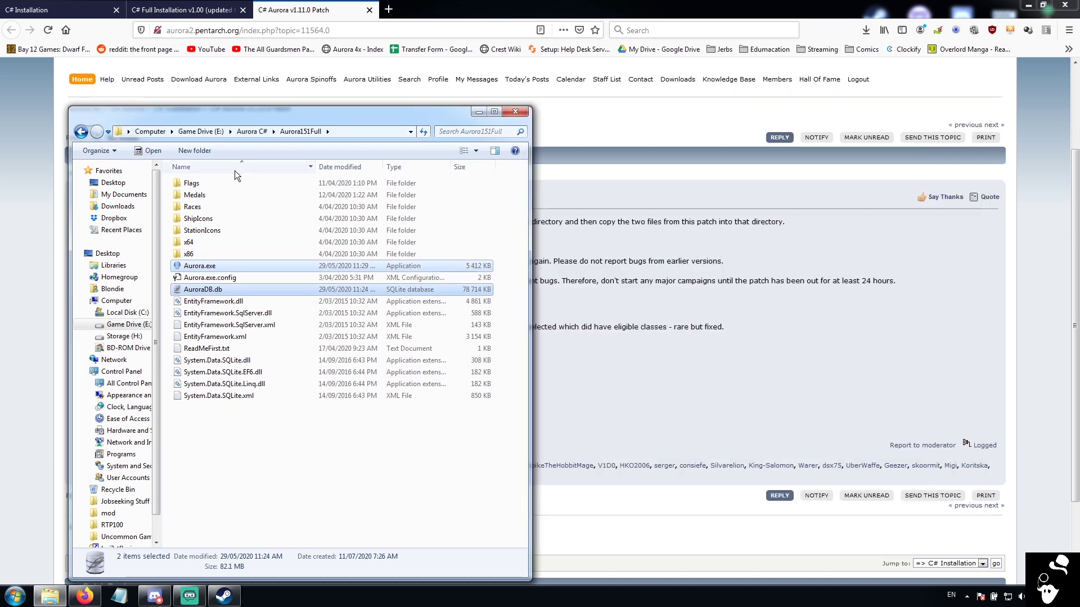
left_click_drag(272, 121, 598, 91)
left_click(622, 460)
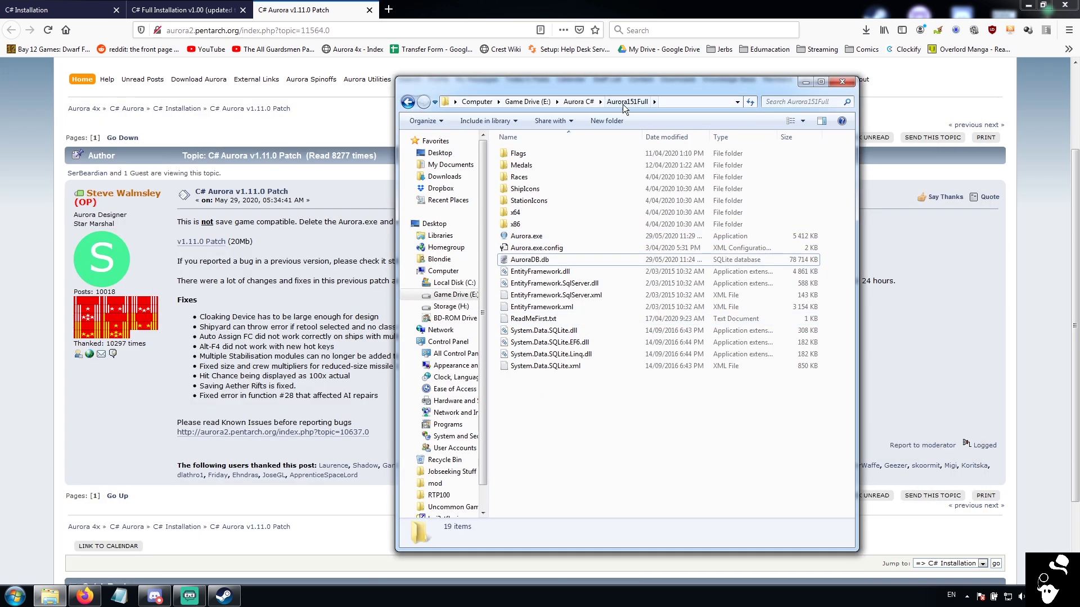
Open Date and Time settings from the taskbar clock, showing 11 July 2020 and Brisbane time zone.
left_click_drag(636, 82, 656, 69)
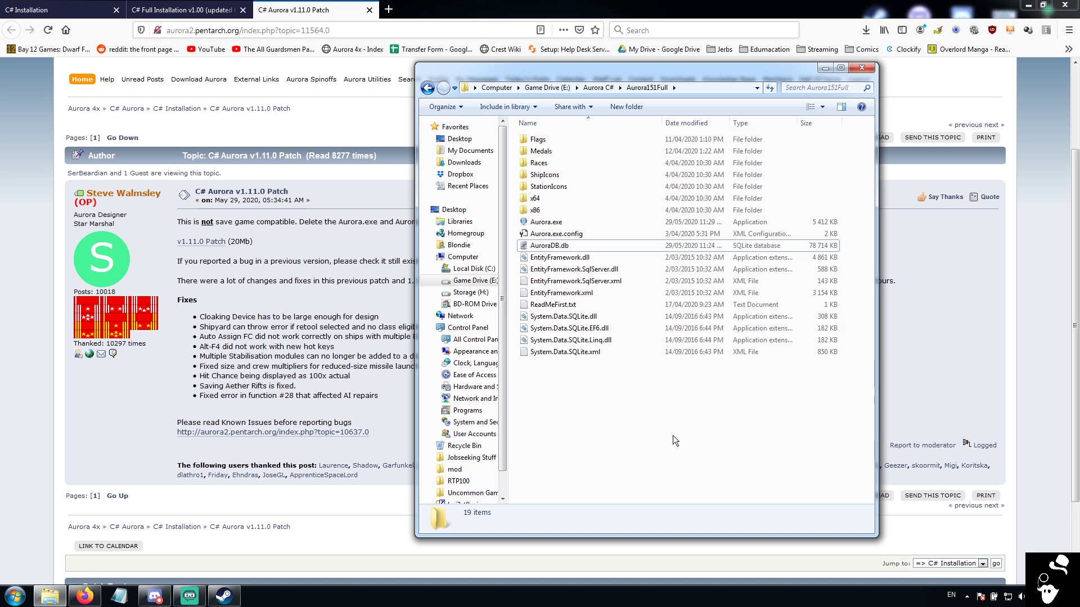
right_click(1047, 597)
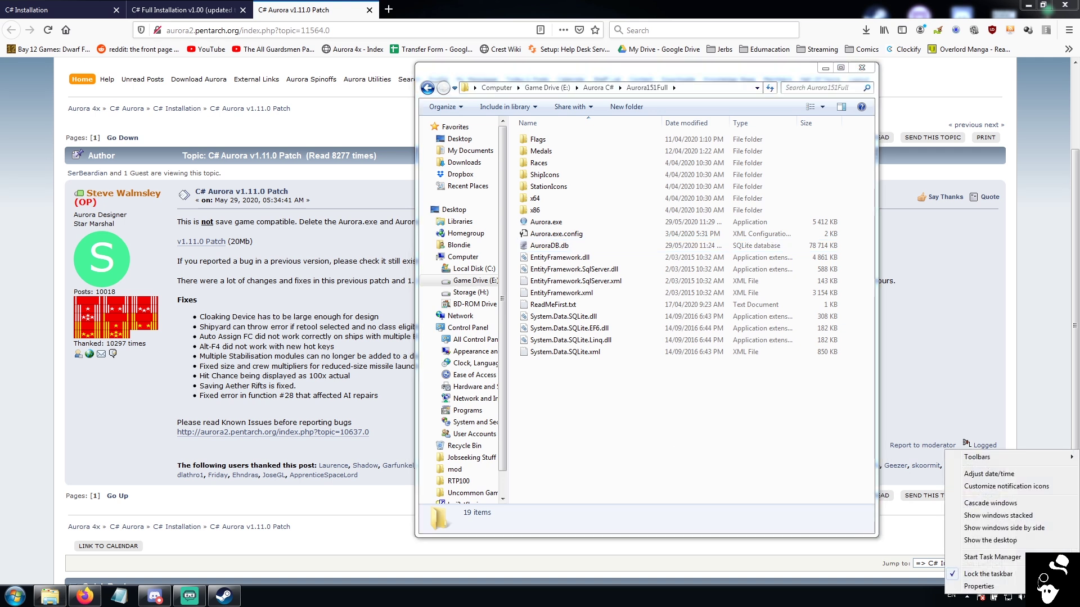
left_click(1027, 472)
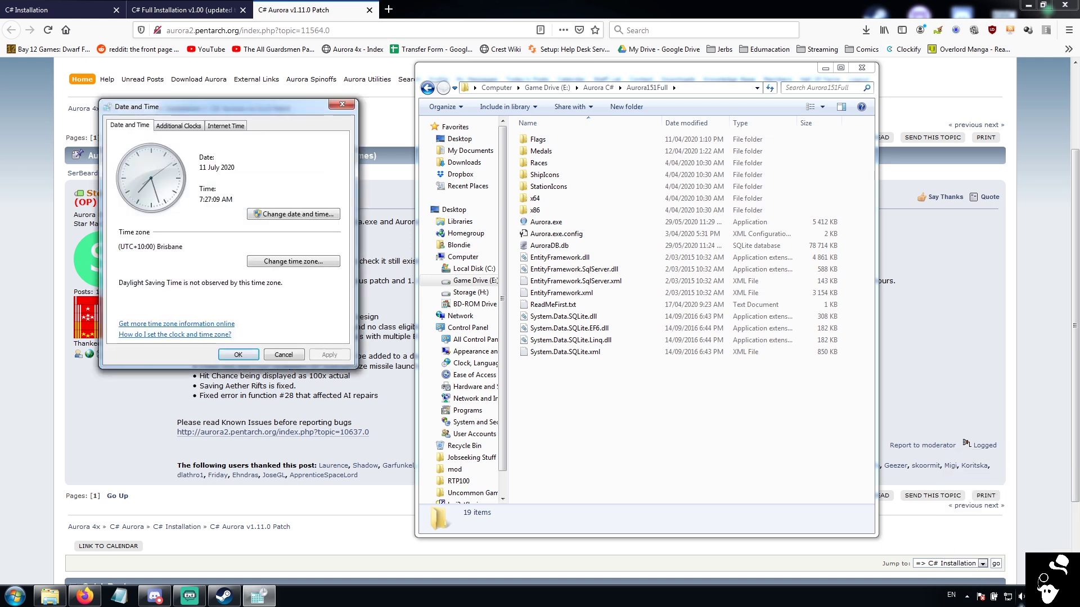
right_click(1043, 596)
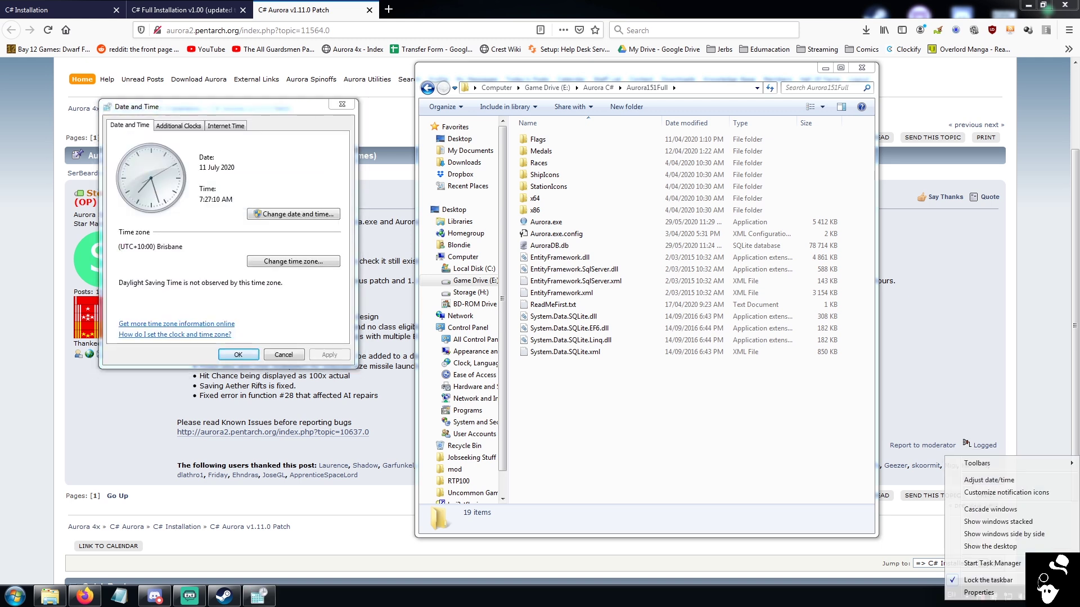
left_click(1044, 481)
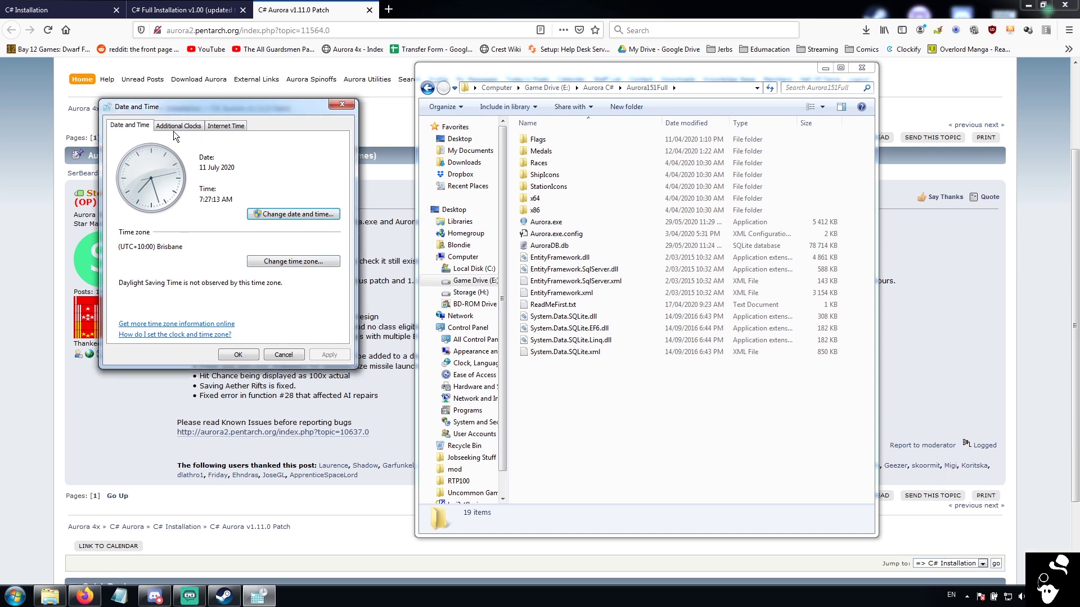
Open the calendar format settings and keep the long date as d MMMM yyyy after trying the weekday format.
left_click(317, 219)
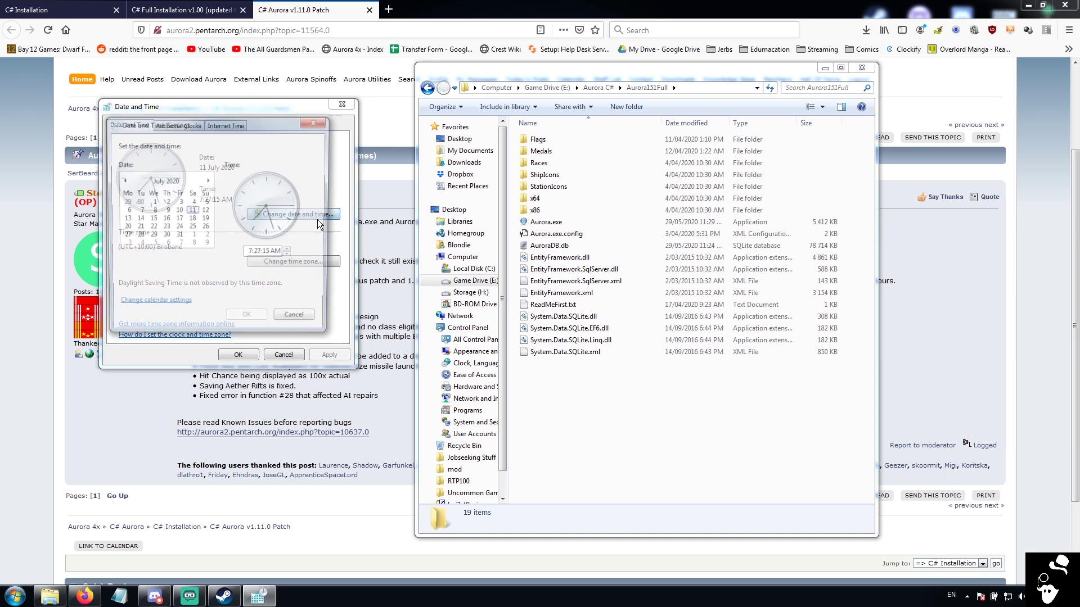
left_click(152, 305)
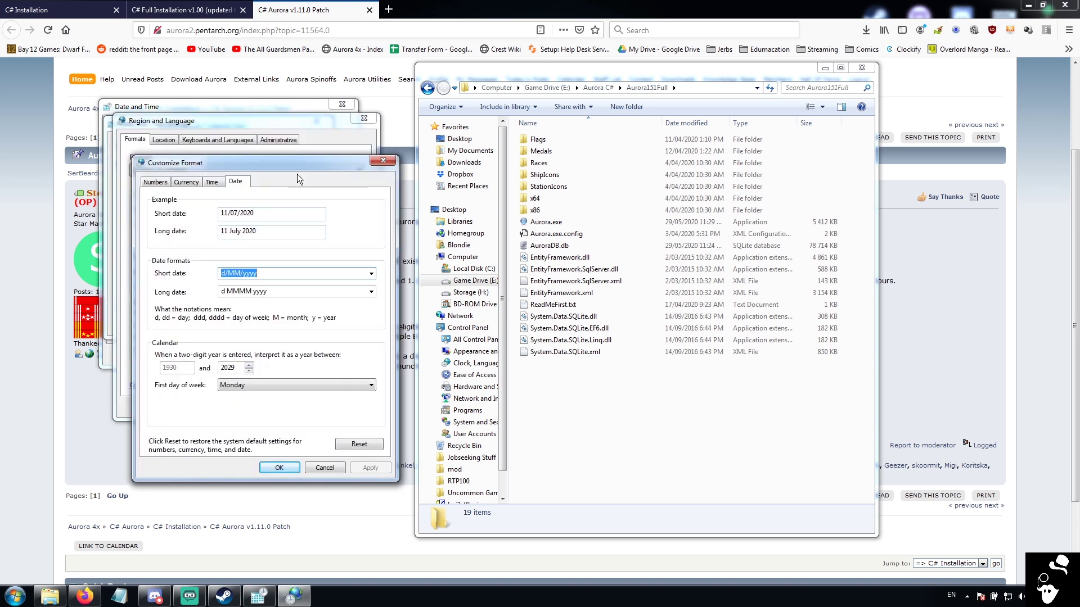
left_click(371, 292)
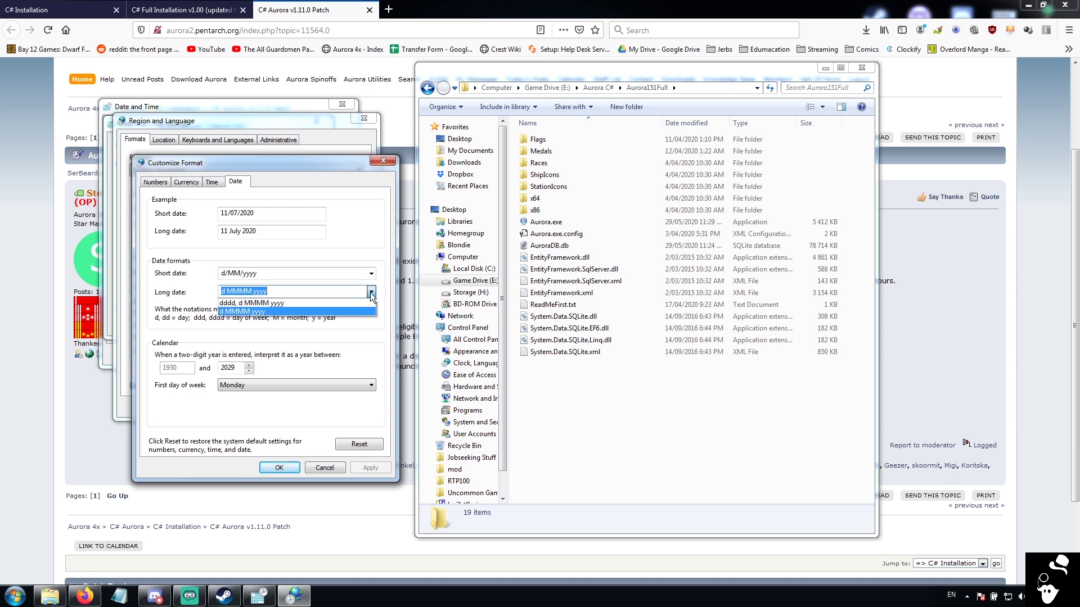
left_click(253, 303)
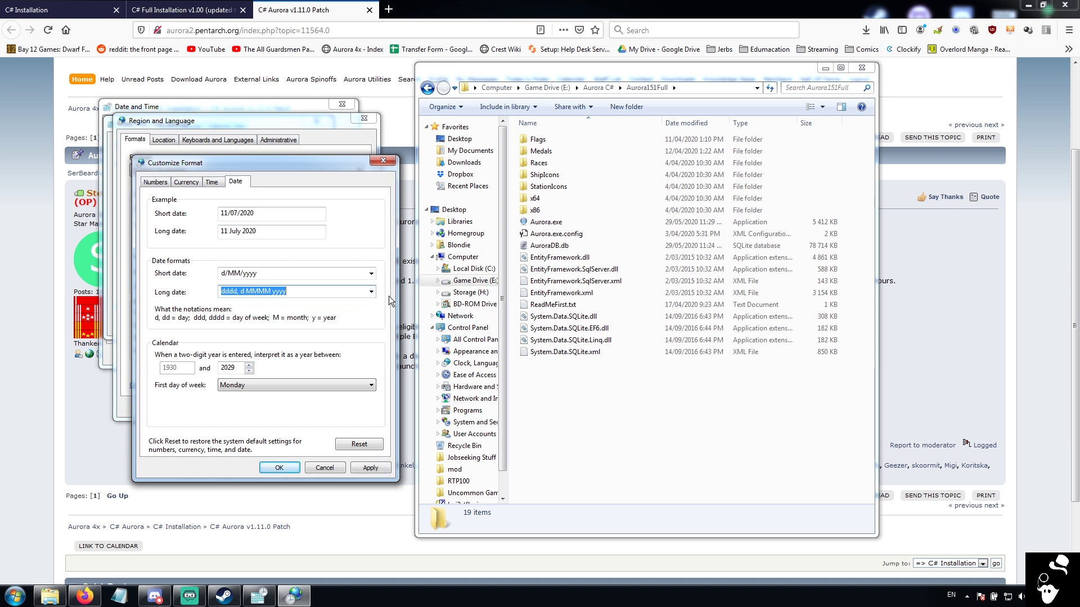
left_click(372, 291)
left_click(297, 313)
Move through the Time and Currency format tabs to the Numbers settings.
left_click(211, 183)
left_click(182, 183)
left_click(155, 182)
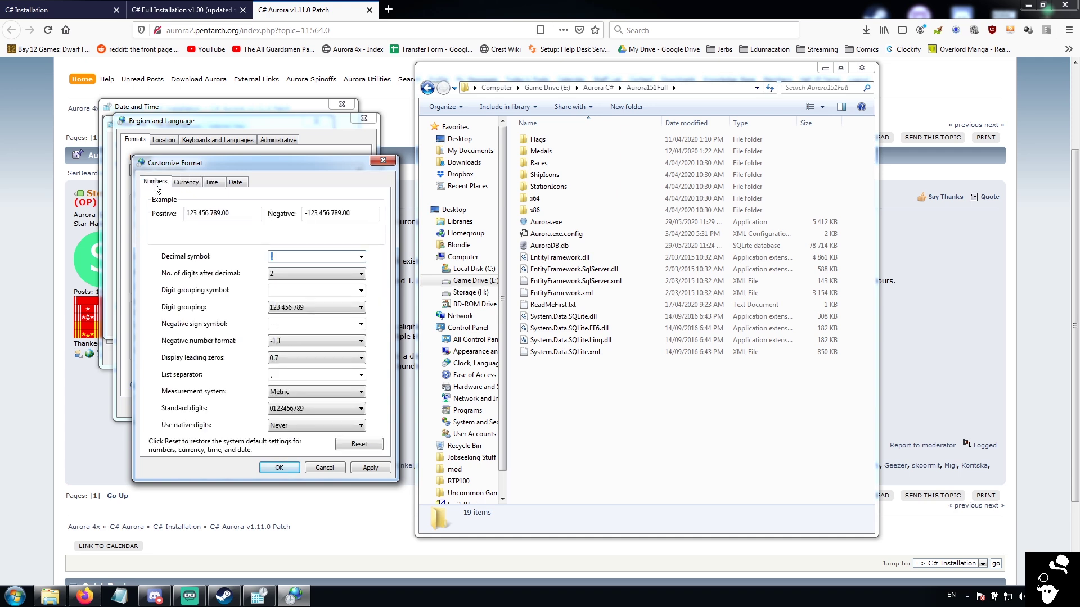
Keep '.' as the decimal symbol and the current list separator, then review the Date formats.
left_click(360, 256)
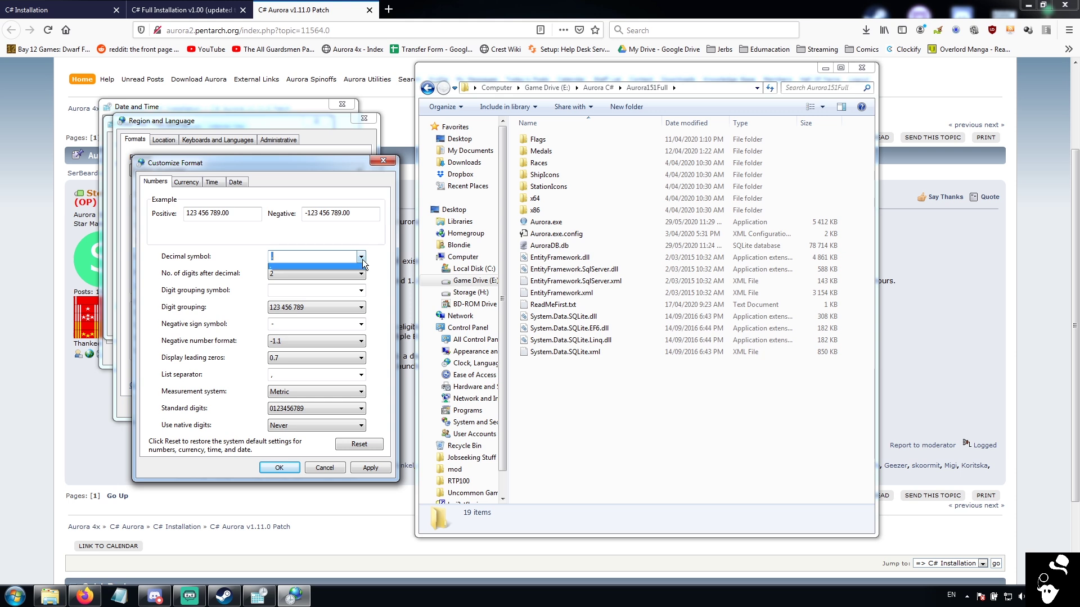
left_click(279, 269)
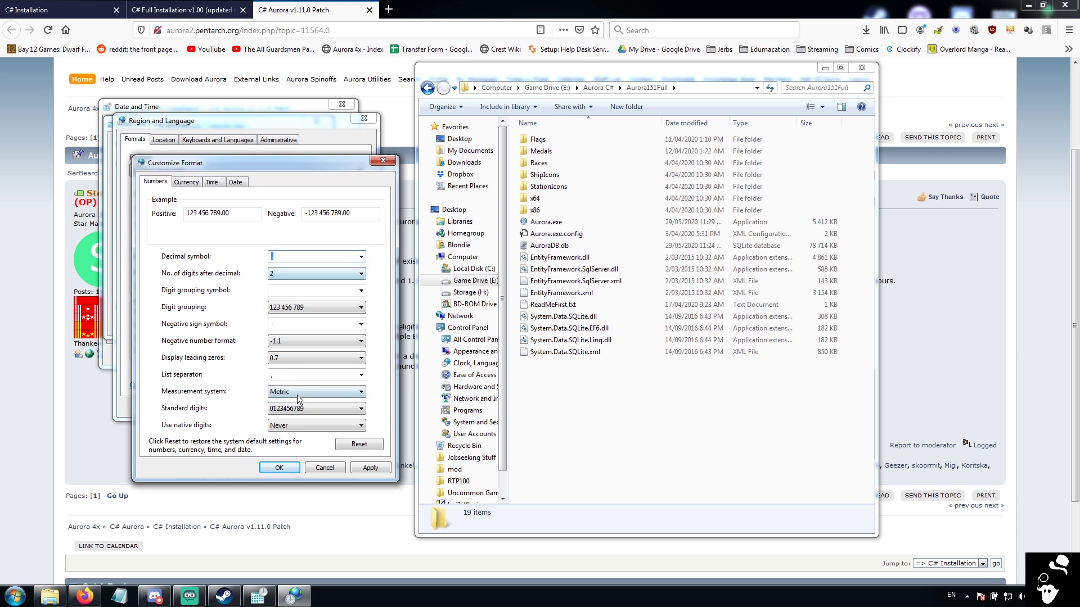
left_click(360, 374)
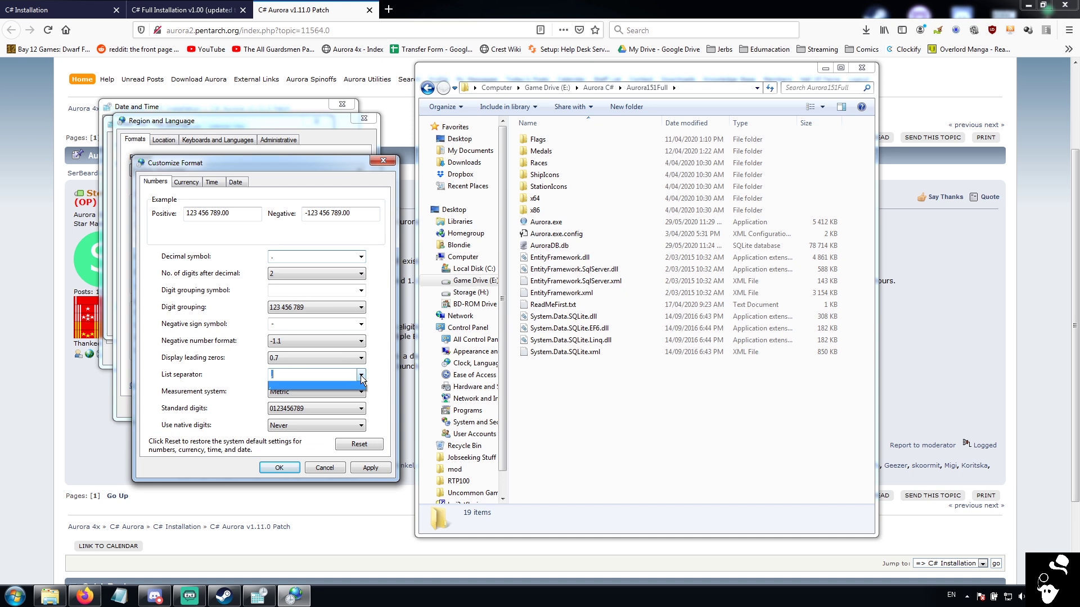
left_click(277, 392)
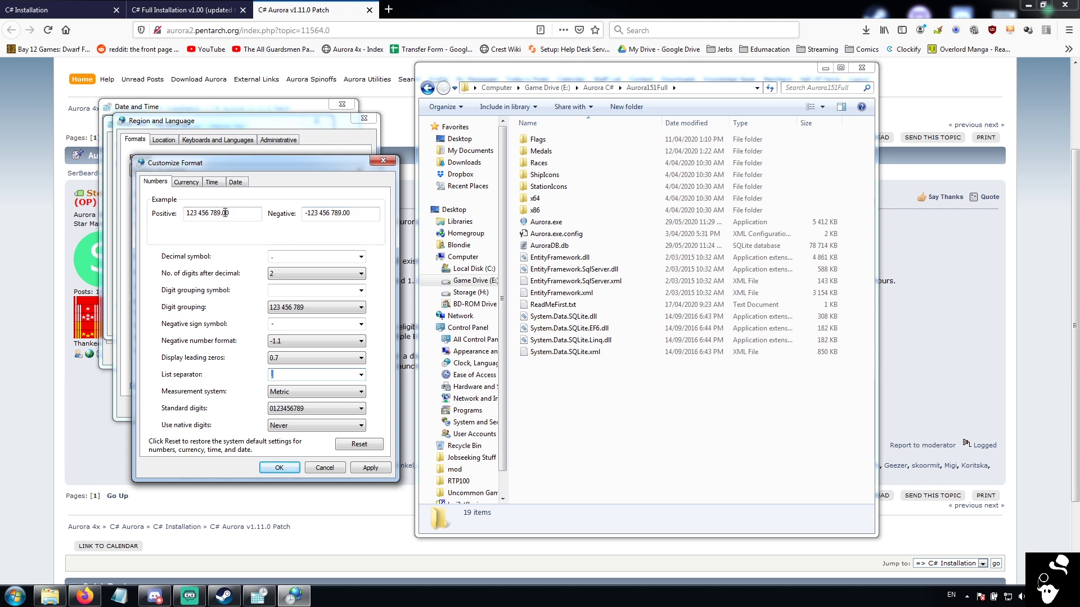
left_click_drag(217, 212, 224, 213)
left_click(235, 181)
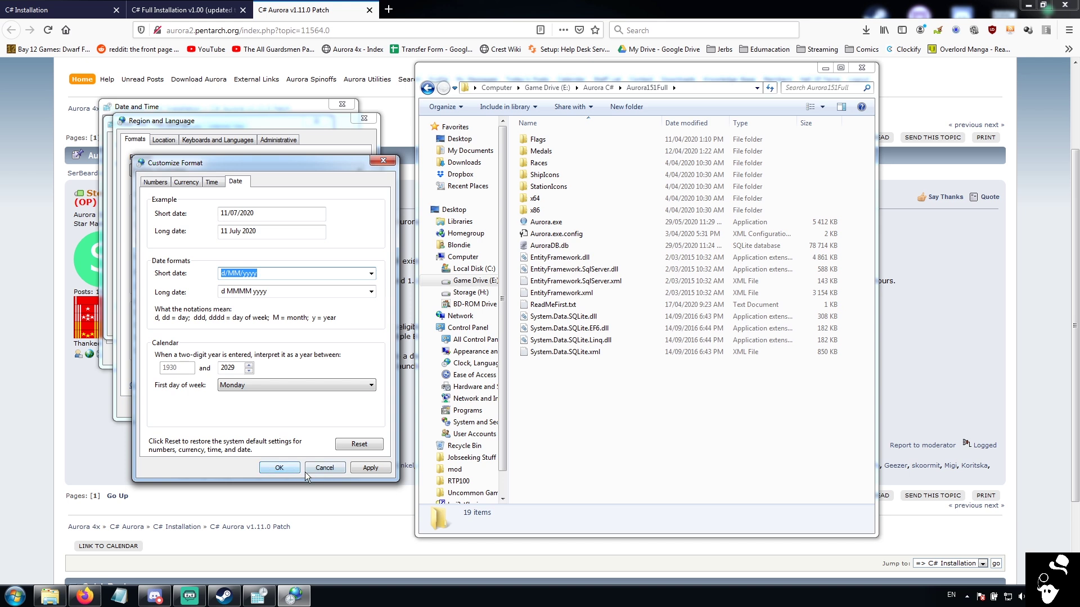
Confirm the custom formats and close the Region and Language and date/time dialogs.
left_click(273, 468)
left_click(306, 406)
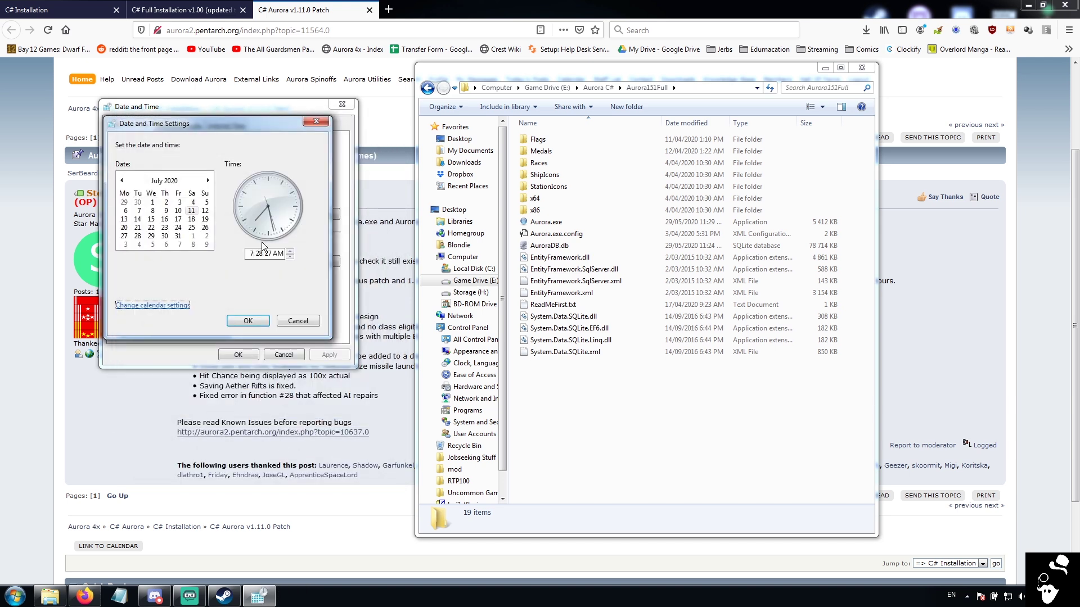
left_click(296, 324)
Close Date and Time, then open a second Explorer window on the left at E:\Aurora C#.
left_click(303, 354)
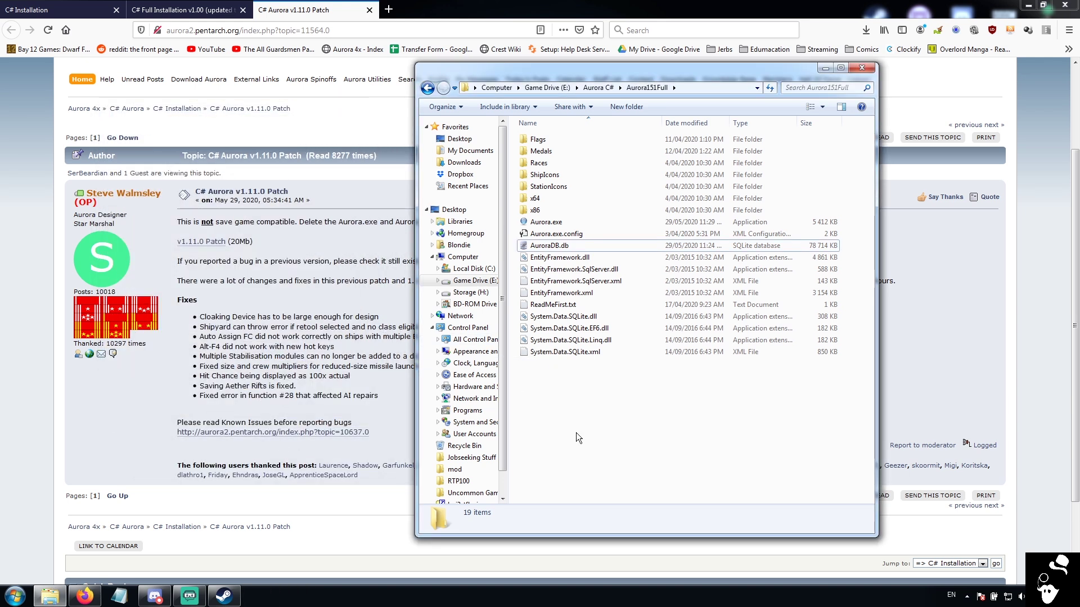
left_click_drag(634, 72, 777, 72)
right_click(50, 596)
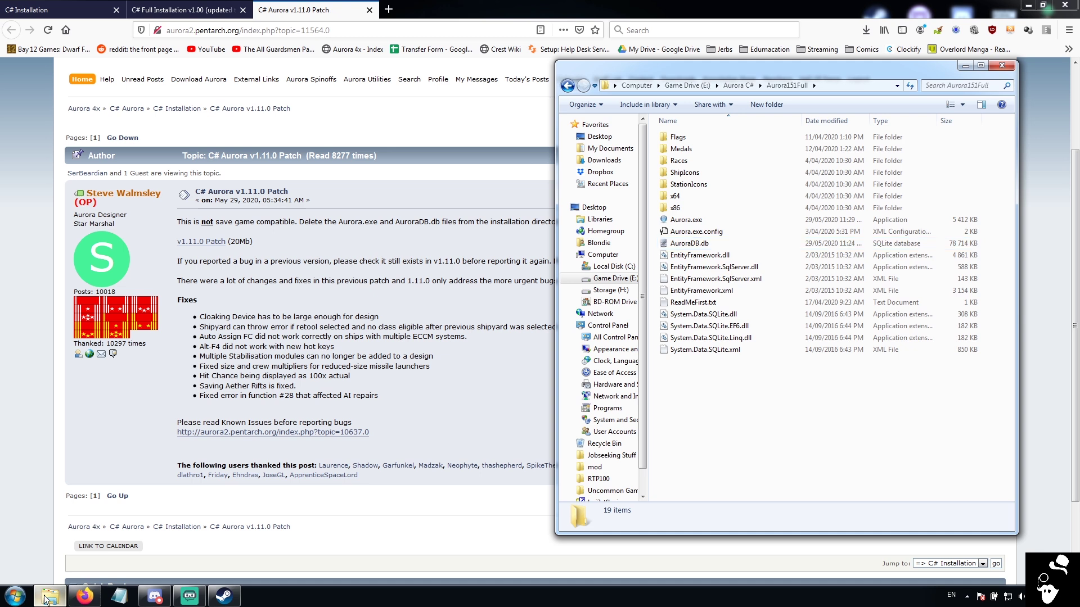
left_click(54, 542)
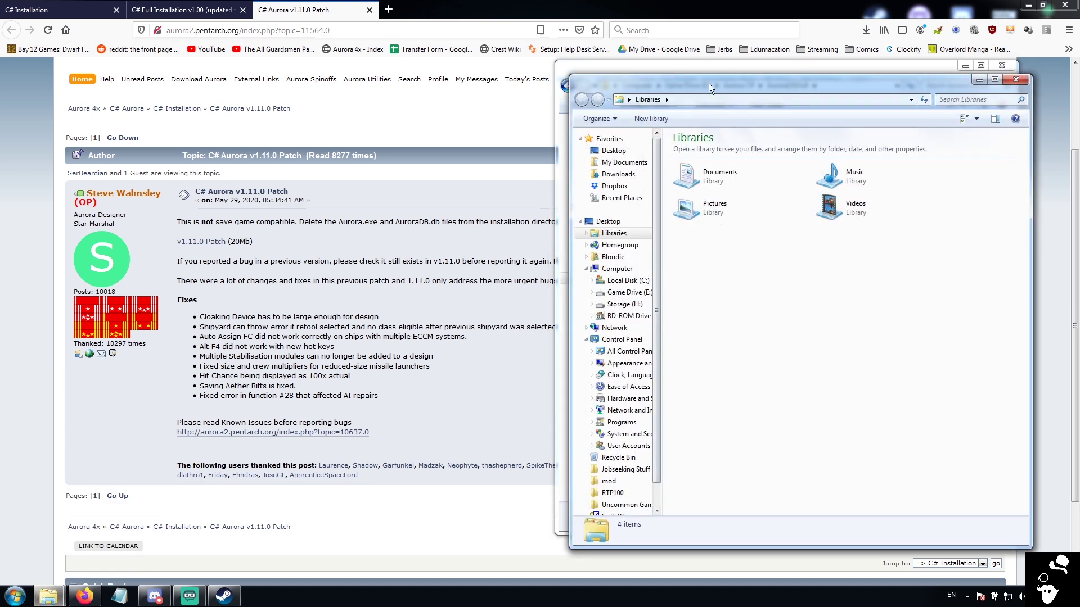
left_click_drag(709, 83, 147, 70)
left_click(67, 269)
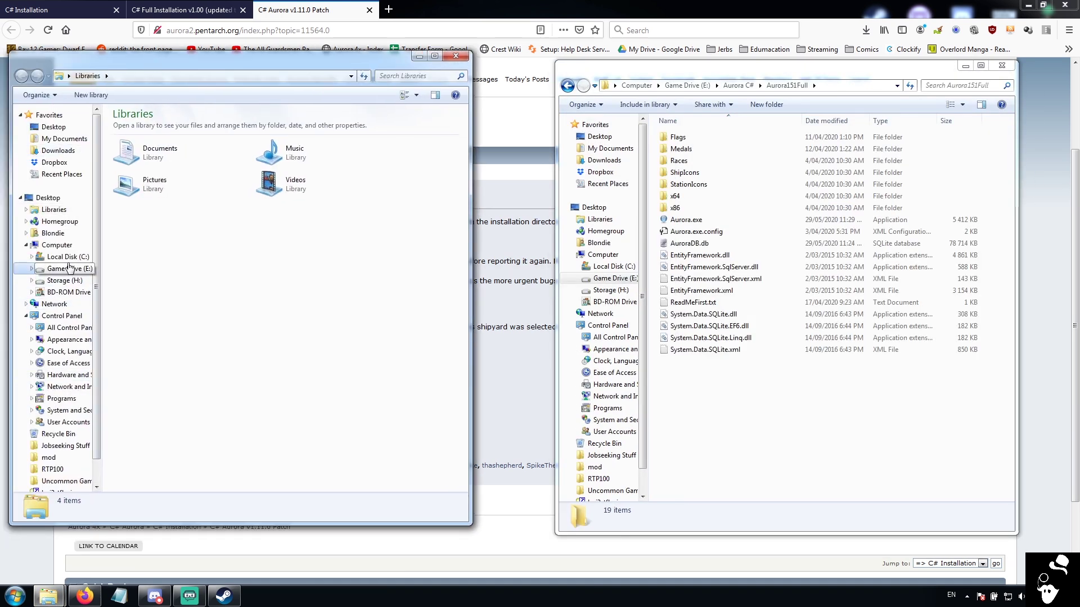
double_click(140, 151)
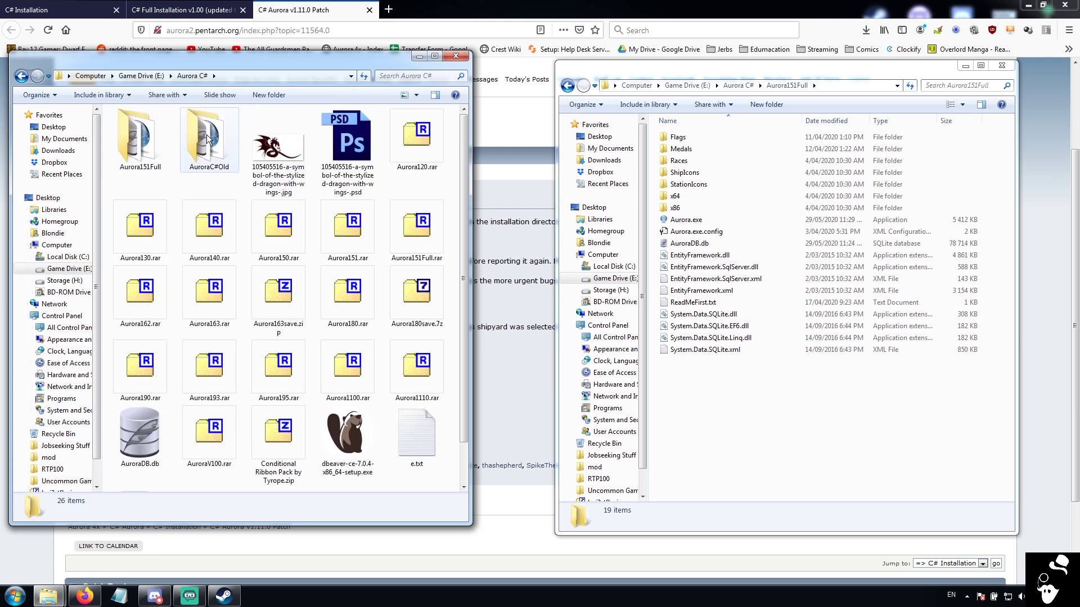
Open AuroraC#Old in the left window and select AuroraDB.db in Aurora151Full.
double_click(169, 135)
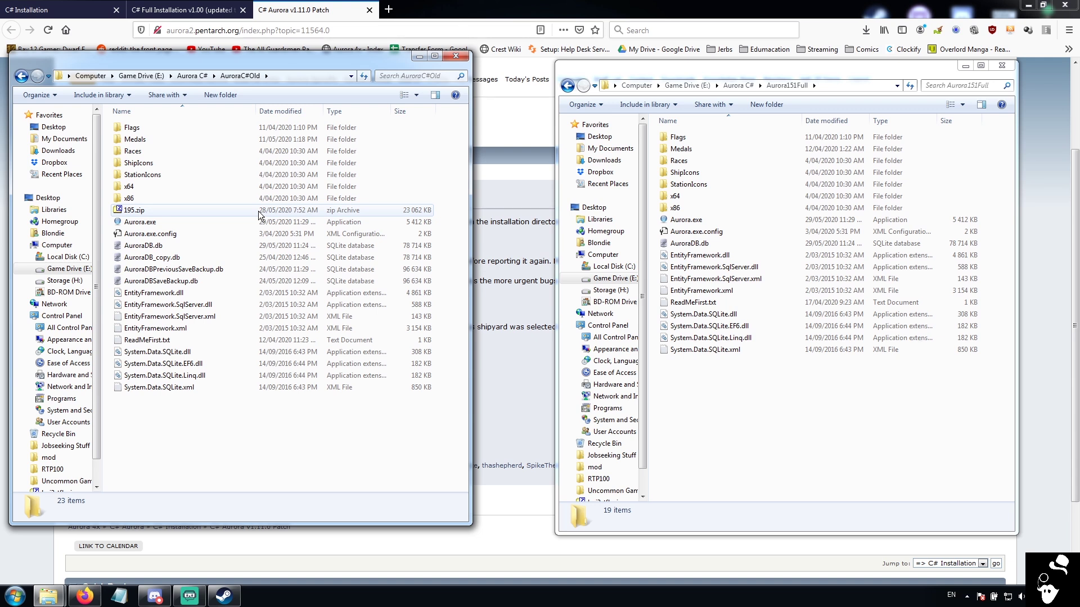
left_click(713, 245)
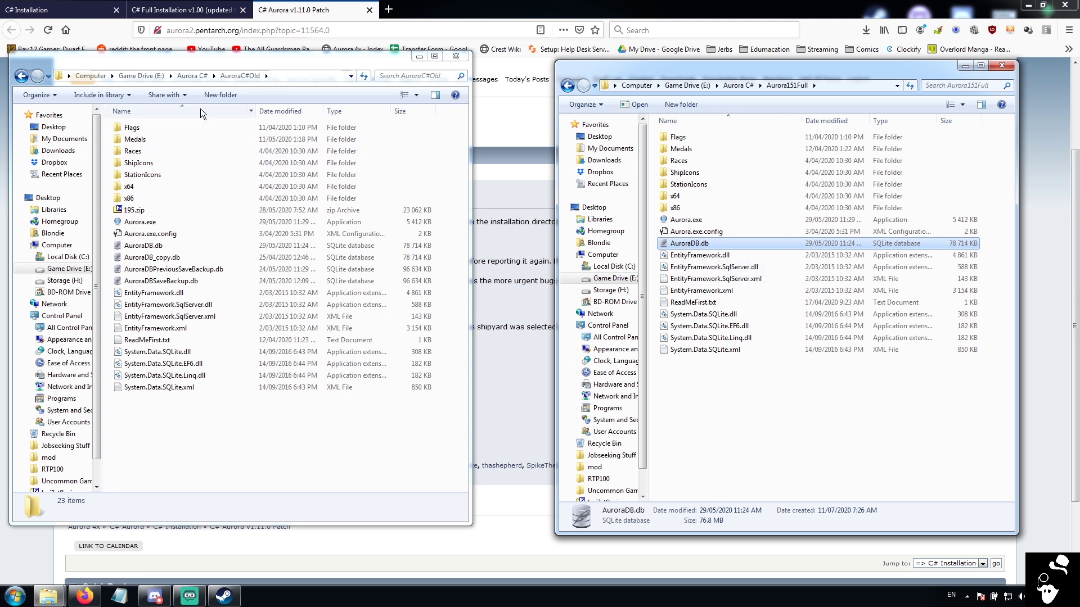
Browse the old install's Flags, Medals, Races, ShipIcons and StationIcons folders in turn.
double_click(142, 129)
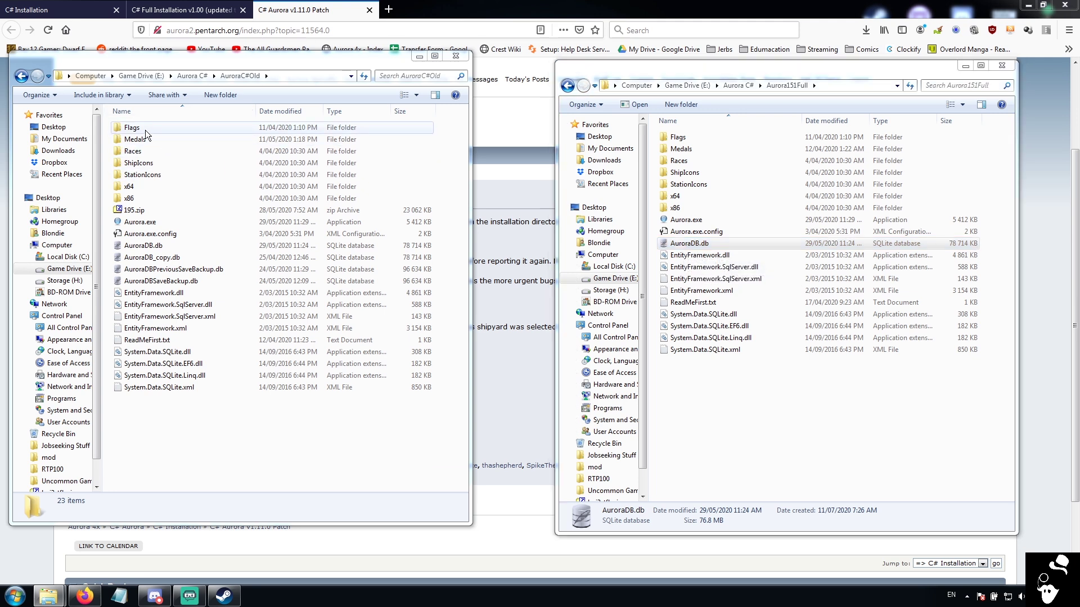
left_click(231, 75)
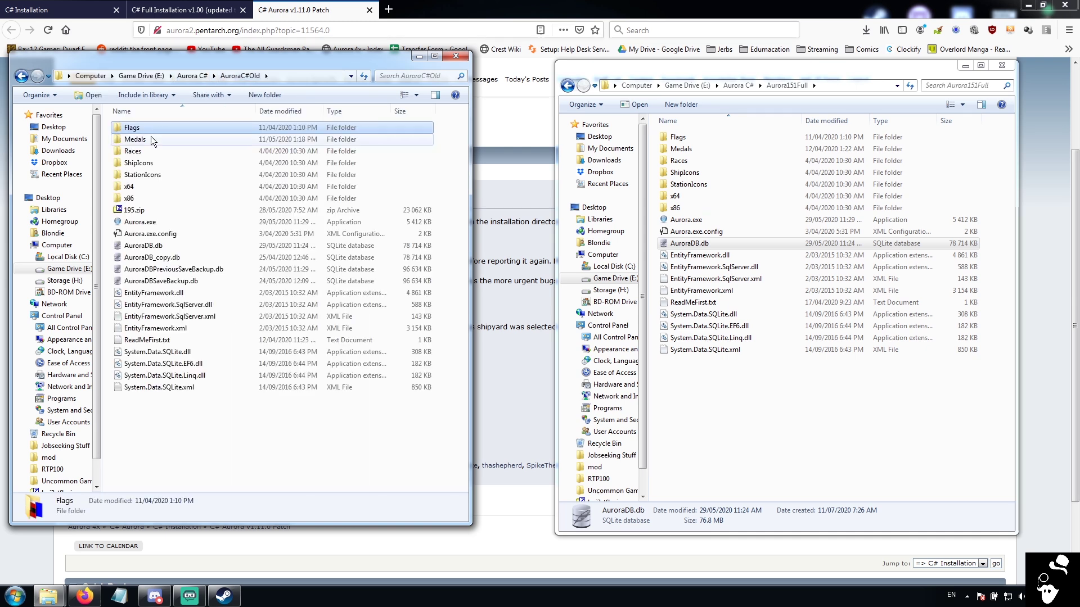
double_click(146, 139)
left_click(233, 76)
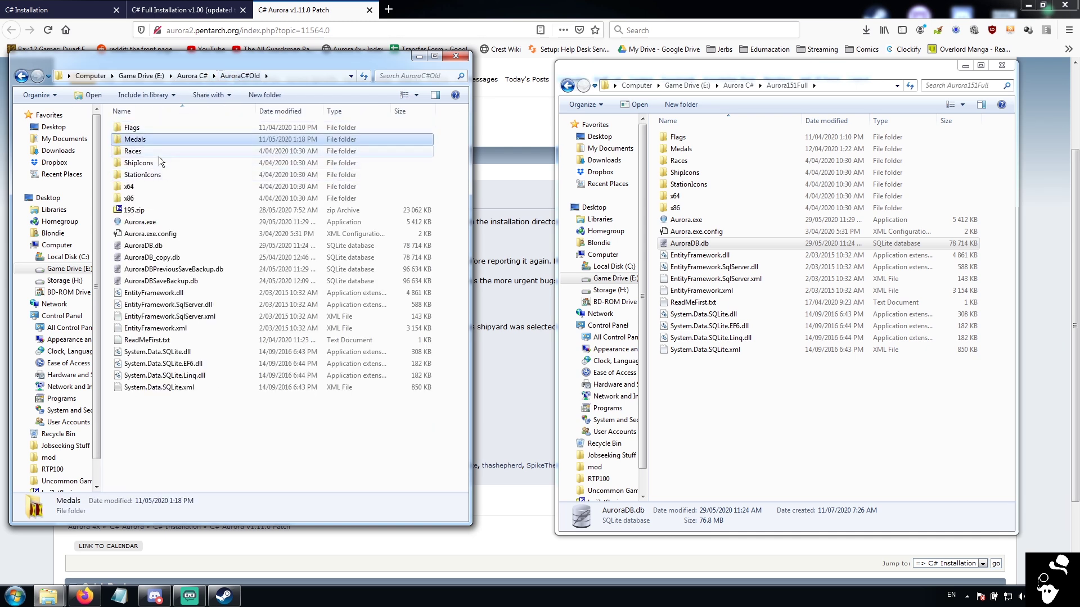
double_click(159, 157)
left_click(239, 75)
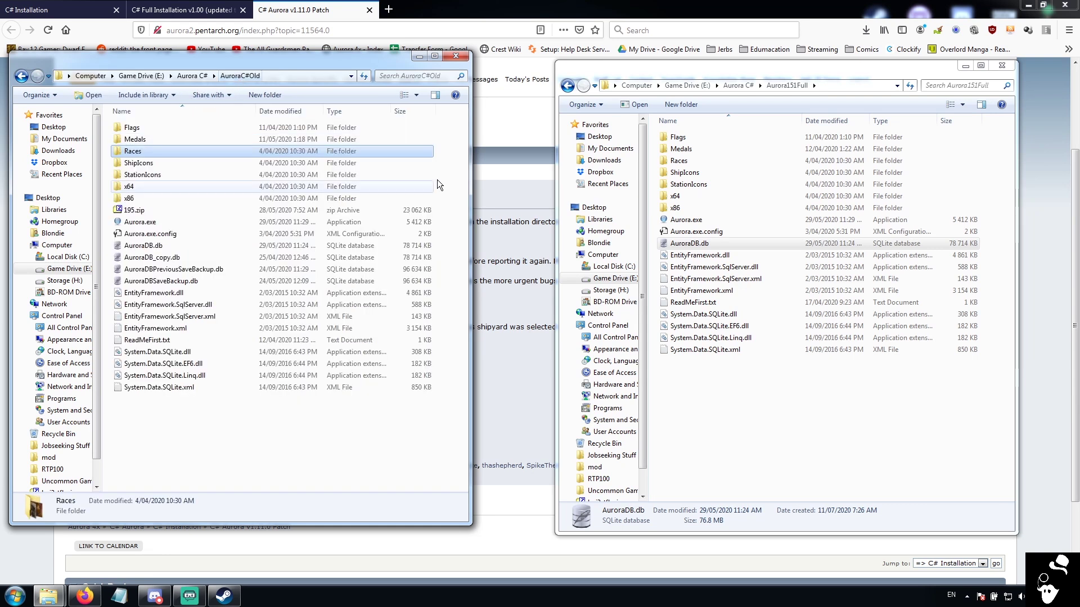
left_click(146, 163)
double_click(147, 163)
left_click(239, 75)
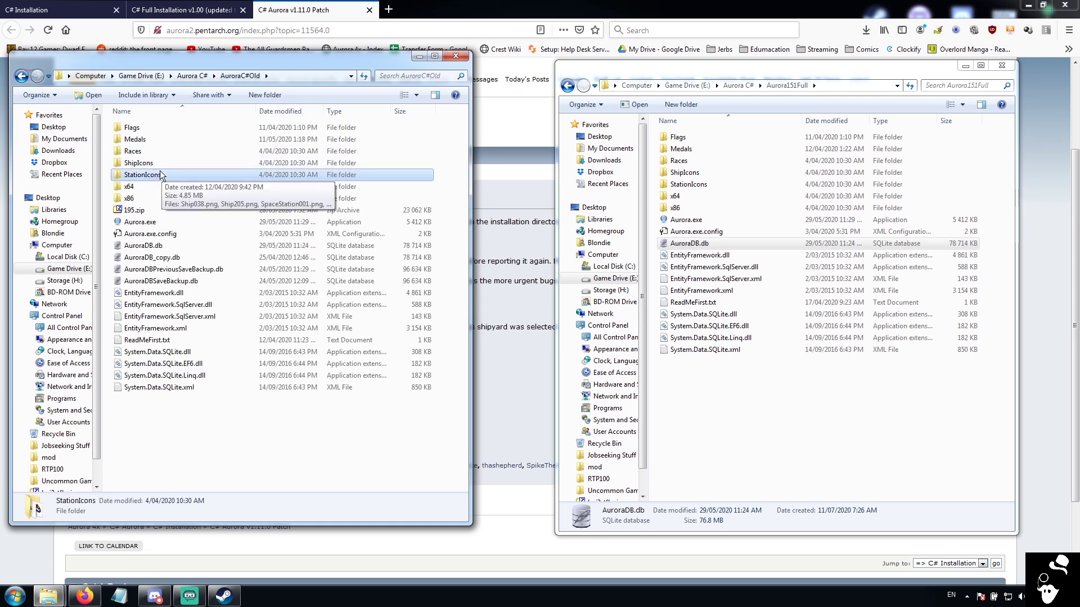
double_click(160, 173)
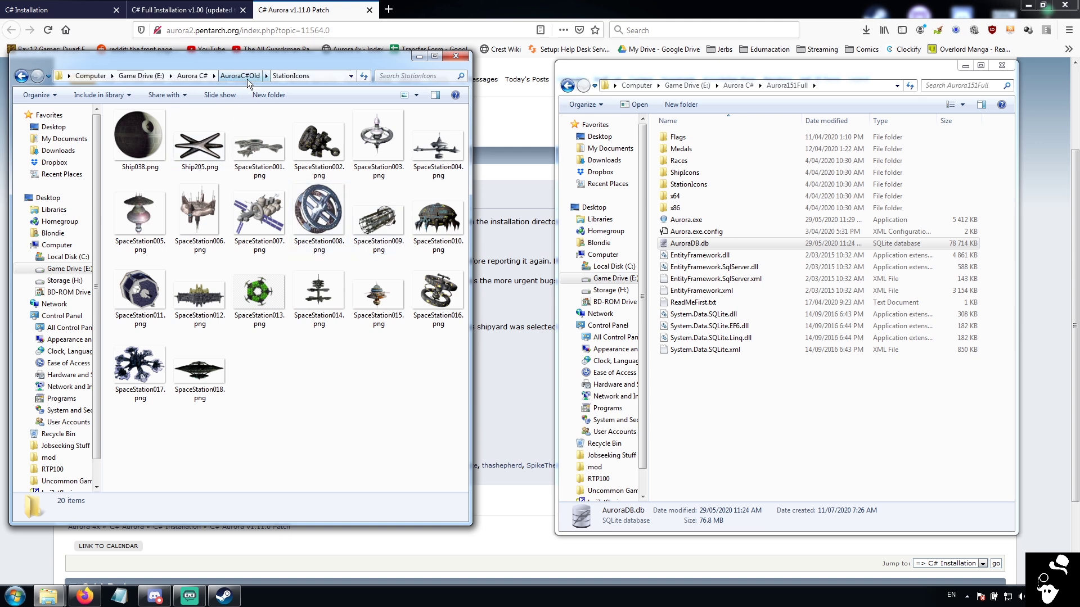
left_click(247, 79)
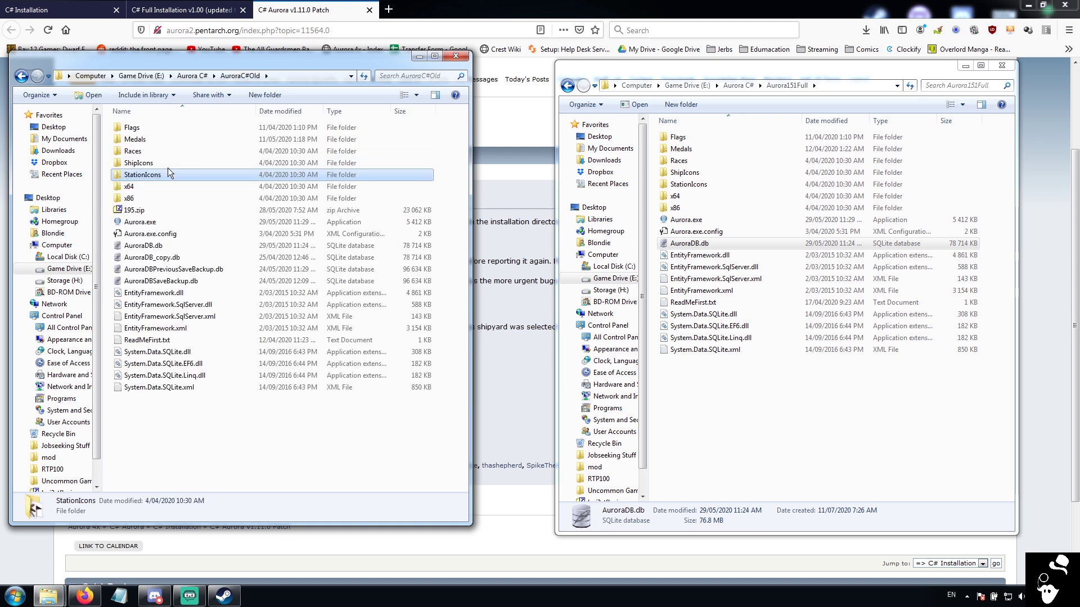
Recheck the old Races folder, then view the new Aurora151Full install's Races folder.
double_click(163, 150)
left_click(238, 77)
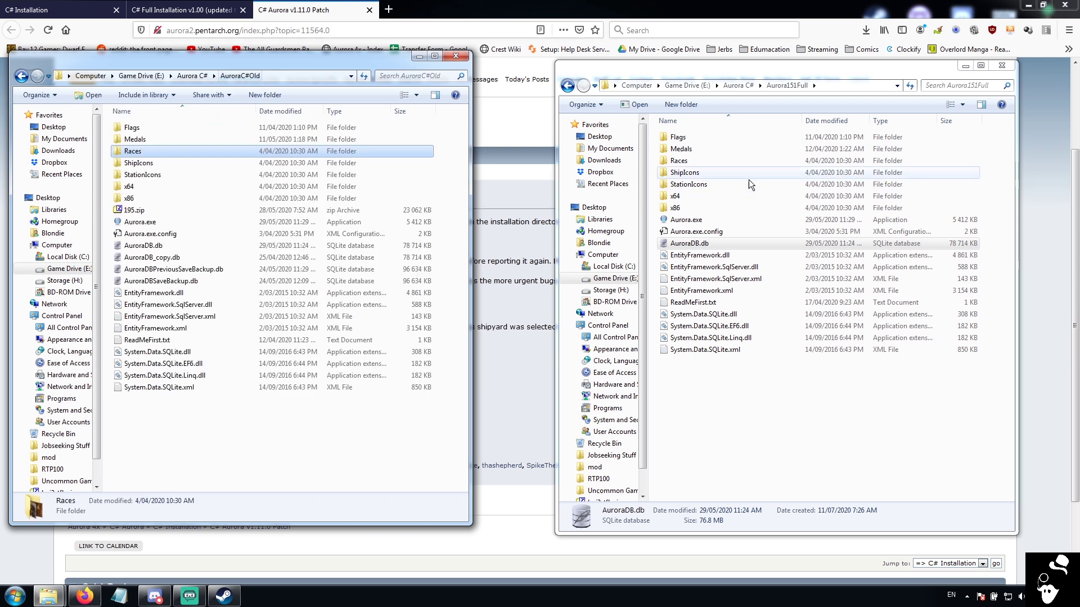
double_click(708, 162)
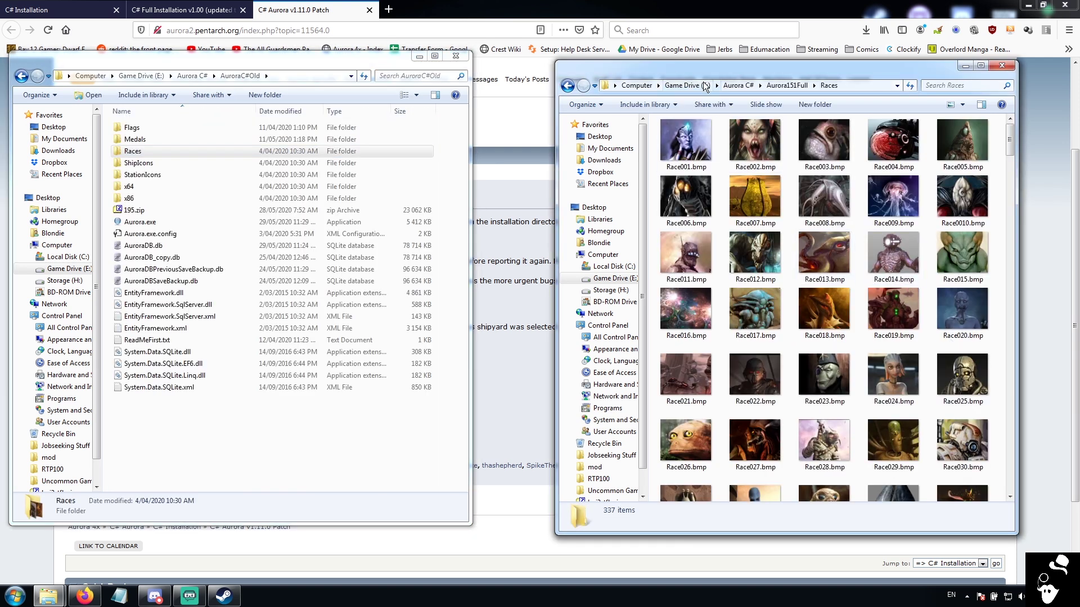
left_click(784, 85)
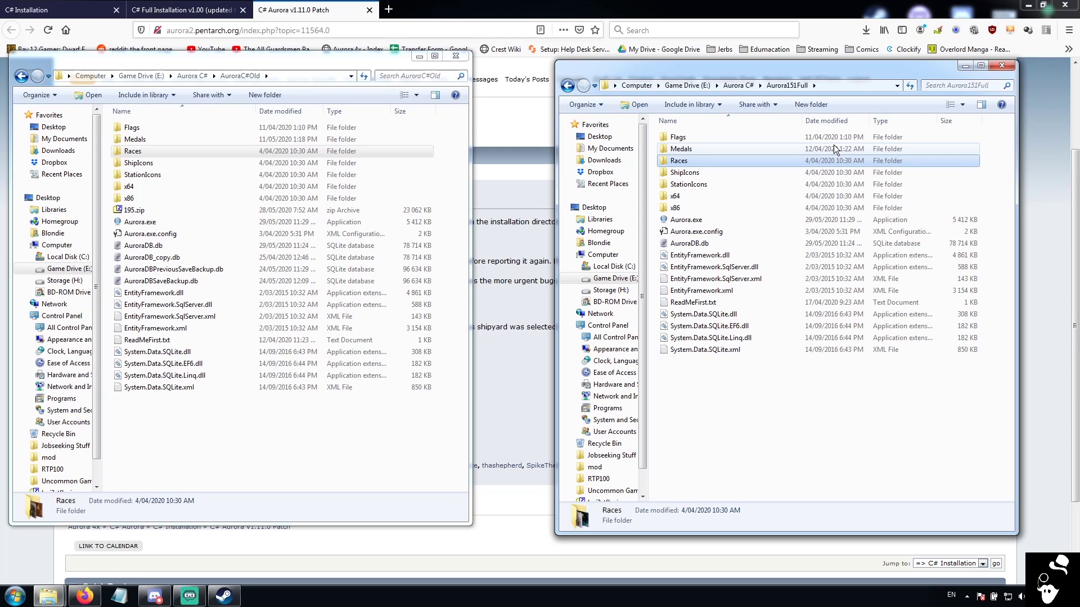
double_click(722, 149)
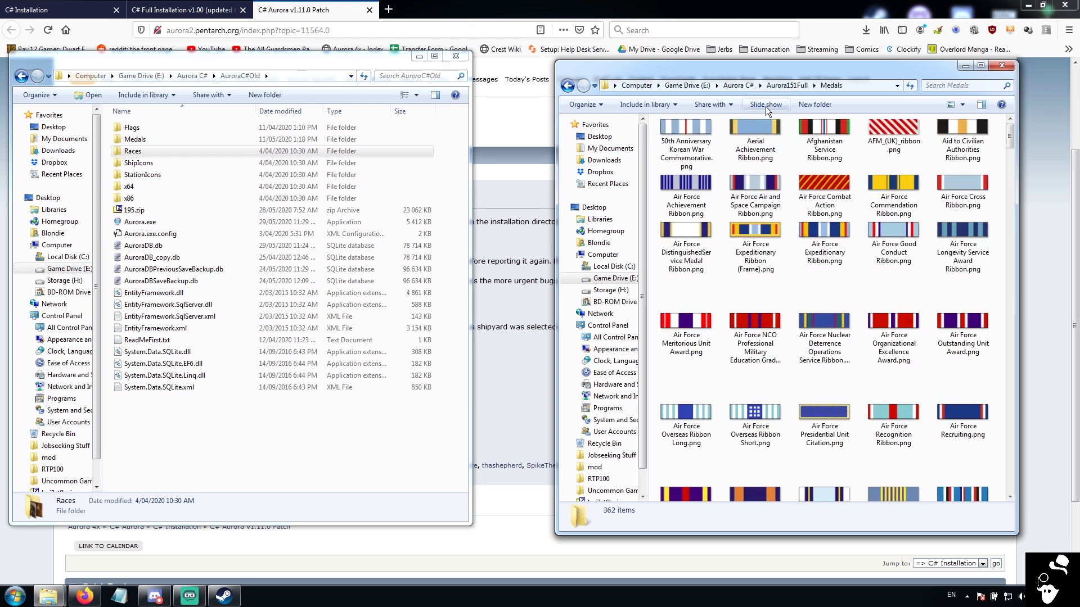
left_click(293, 149)
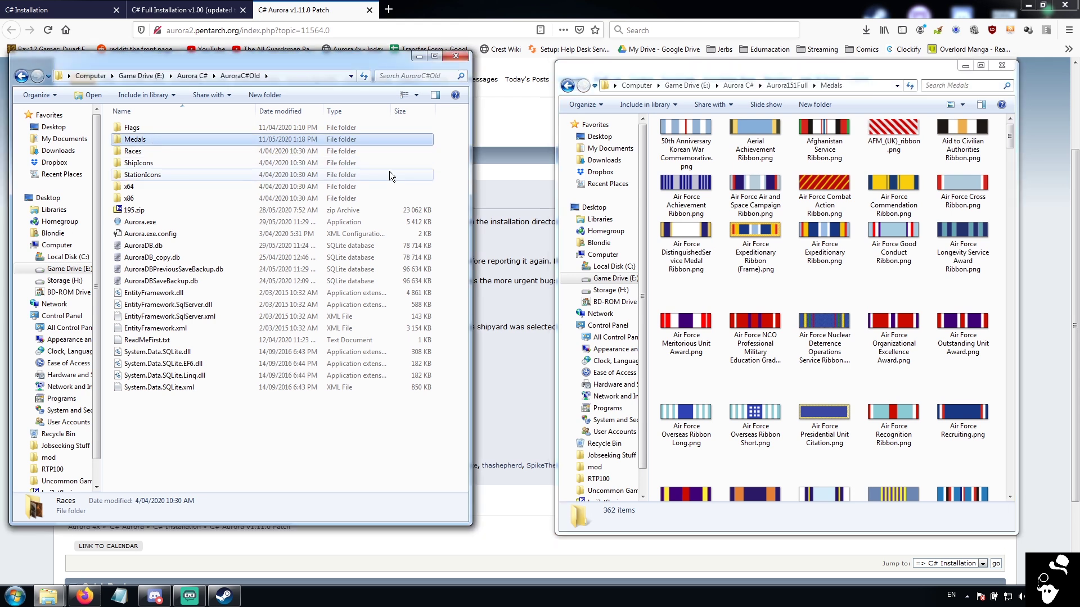
double_click(293, 142)
left_click_drag(464, 125, 468, 103)
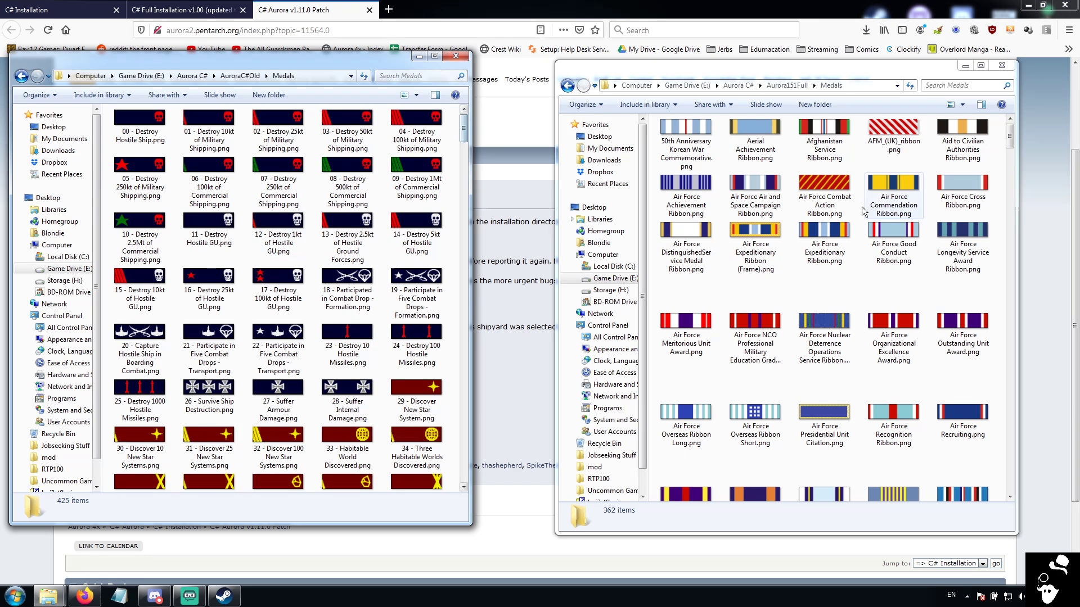
left_click_drag(111, 108, 384, 411)
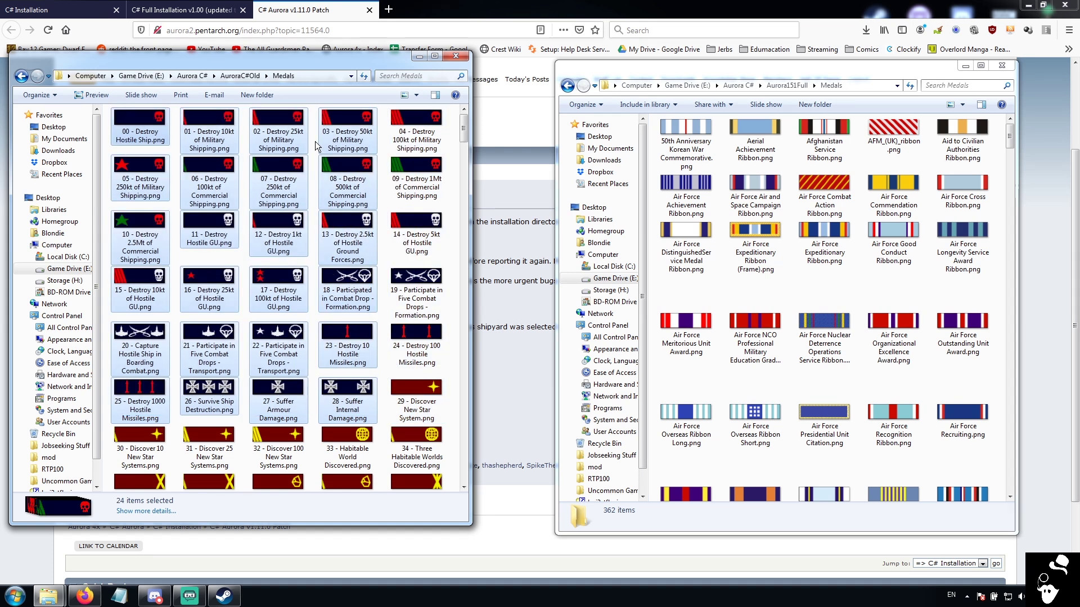
left_click(452, 369)
scroll(452, 370, "down", 5)
scroll(447, 368, "down", 10)
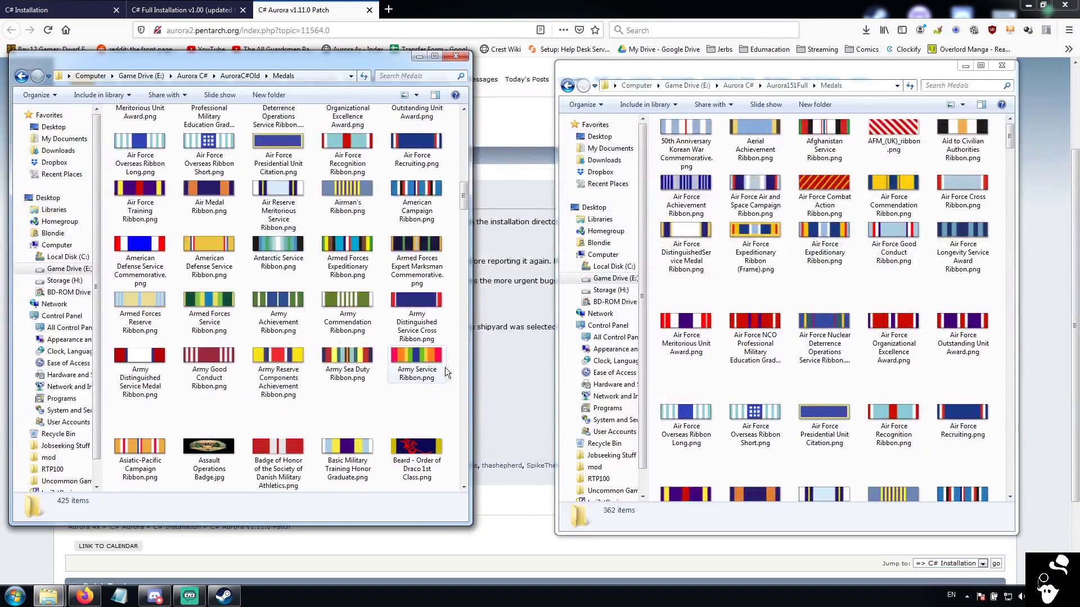
left_click(433, 221)
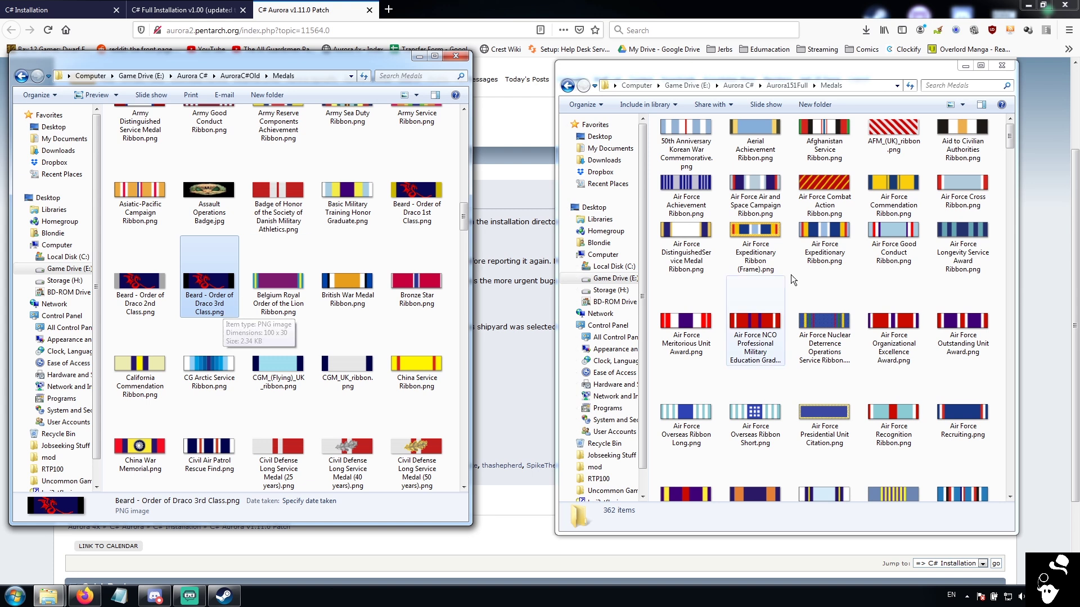
left_click(239, 75)
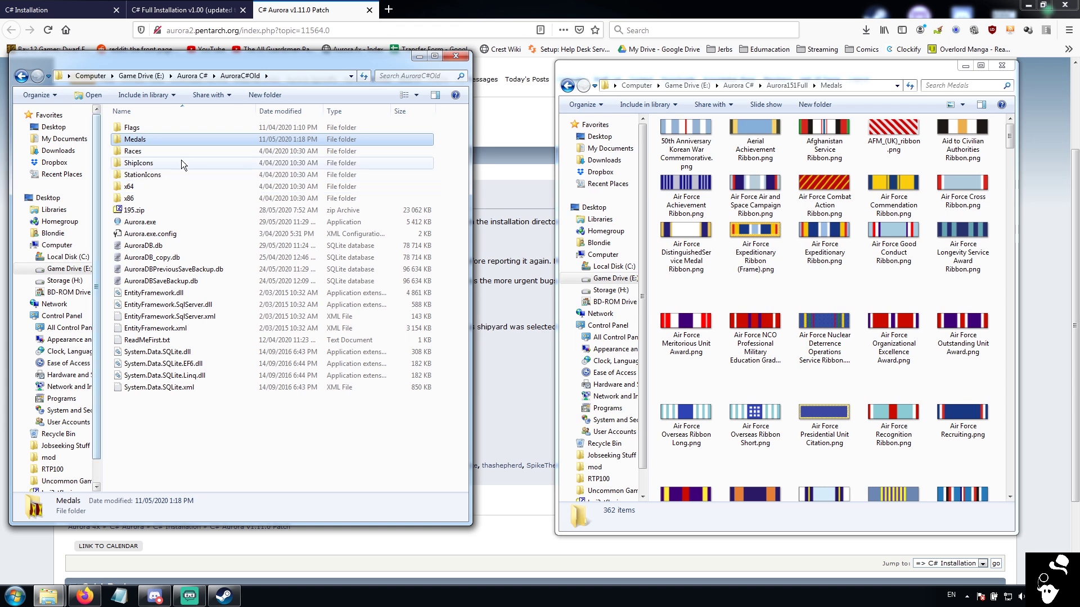
double_click(151, 126)
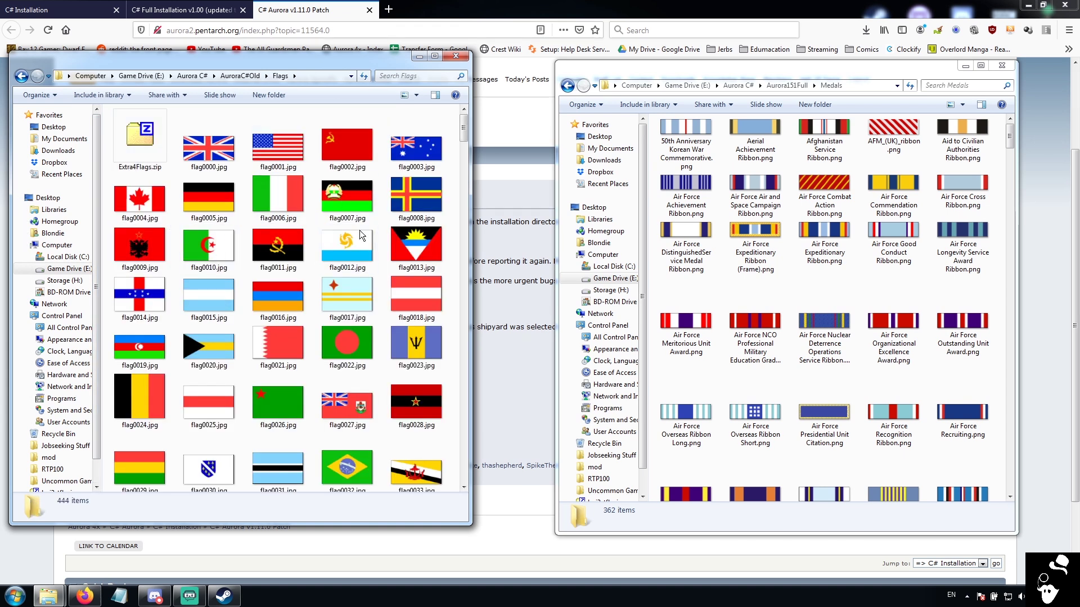
scroll(400, 408, "down", 20)
scroll(399, 410, "down", 20)
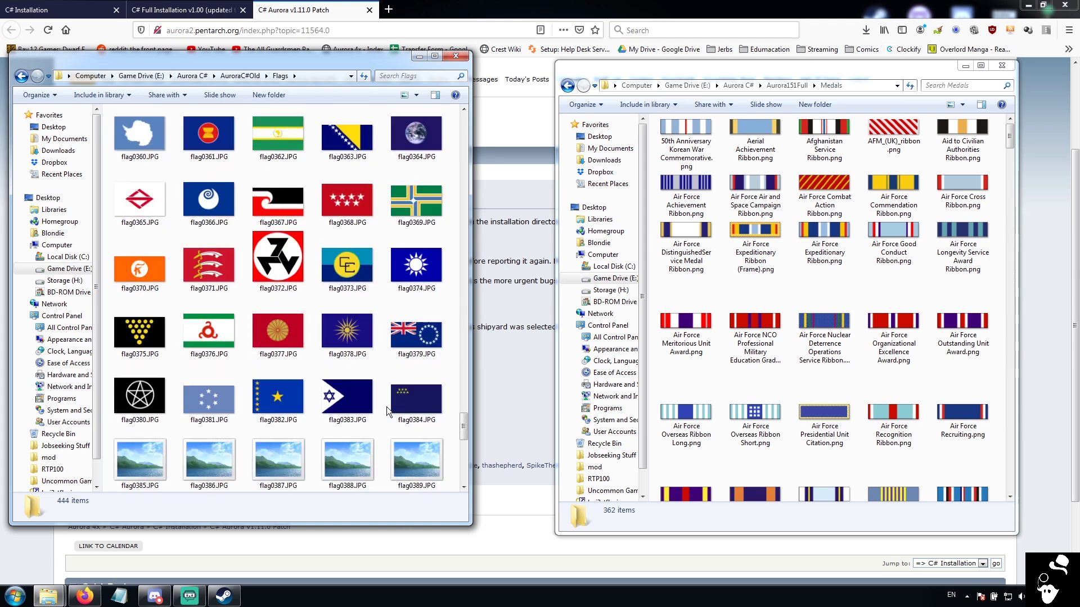
scroll(386, 406, "up", 20)
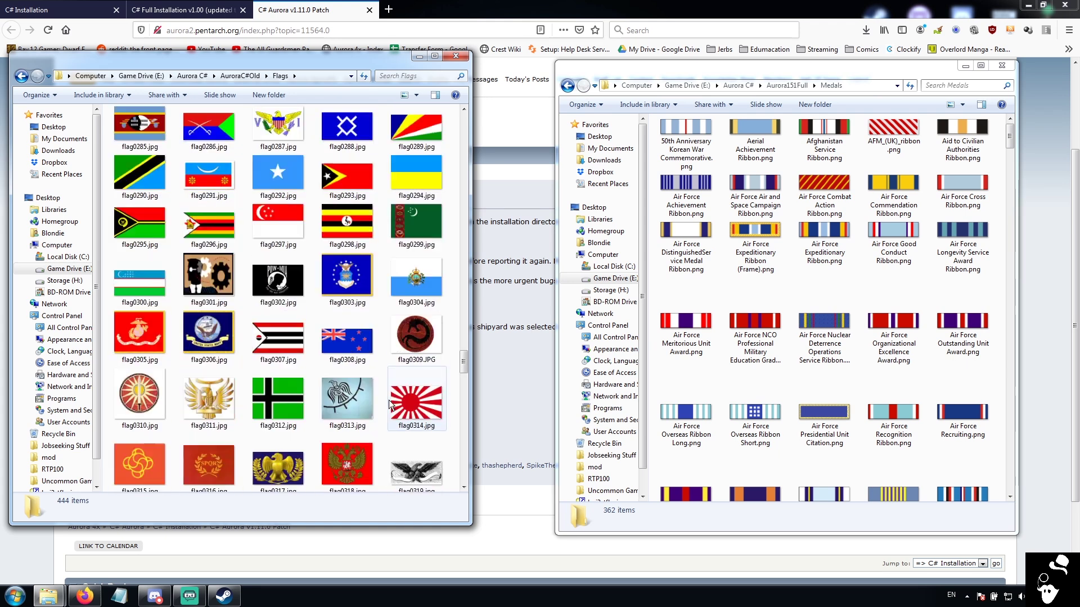
scroll(389, 400, "up", 20)
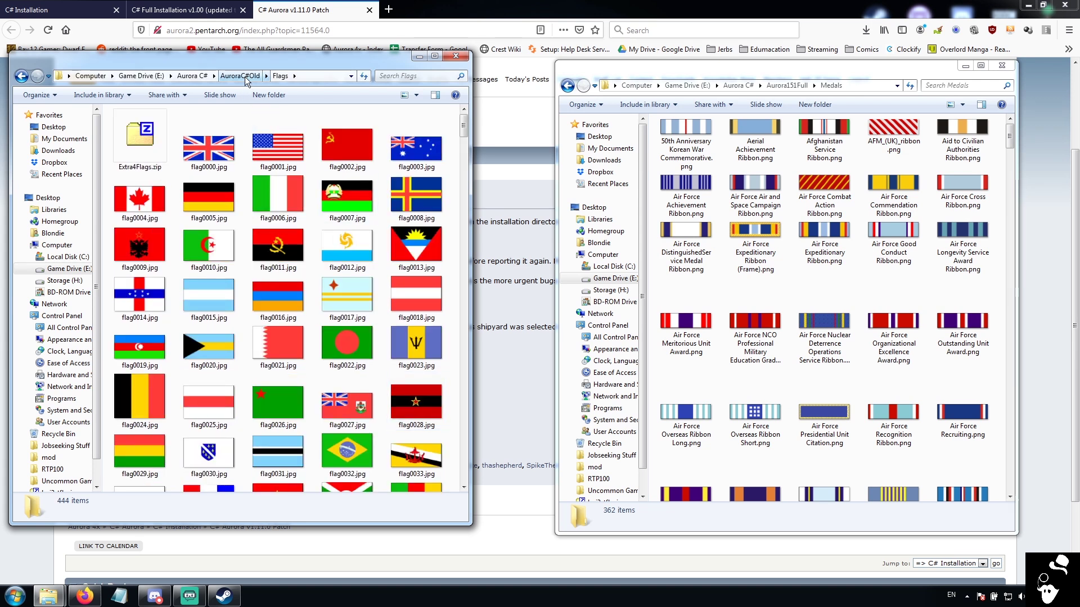
left_click(244, 77)
left_click_drag(359, 62, 376, 65)
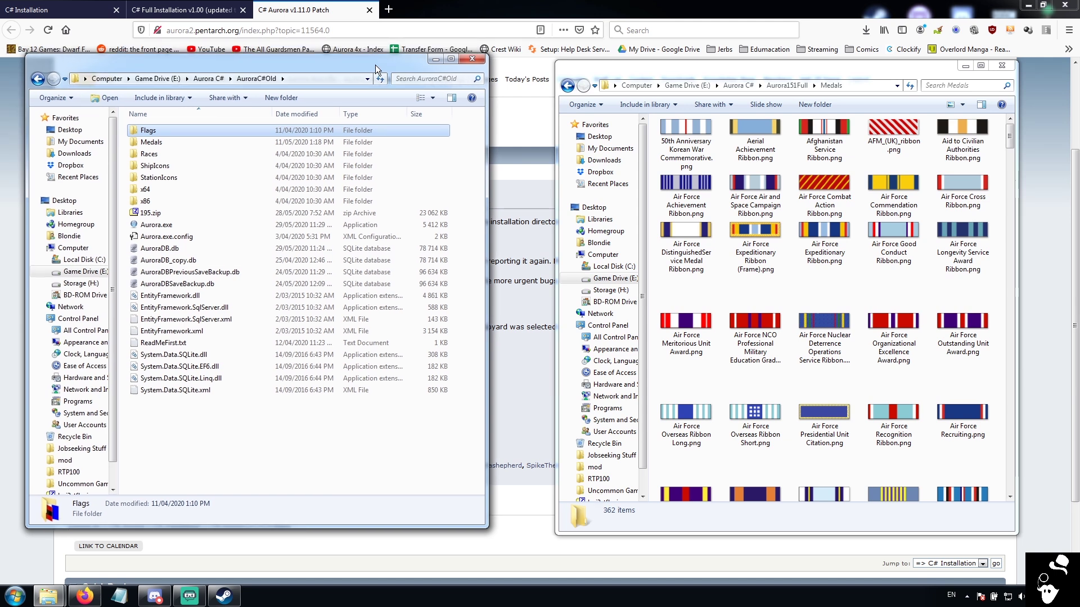